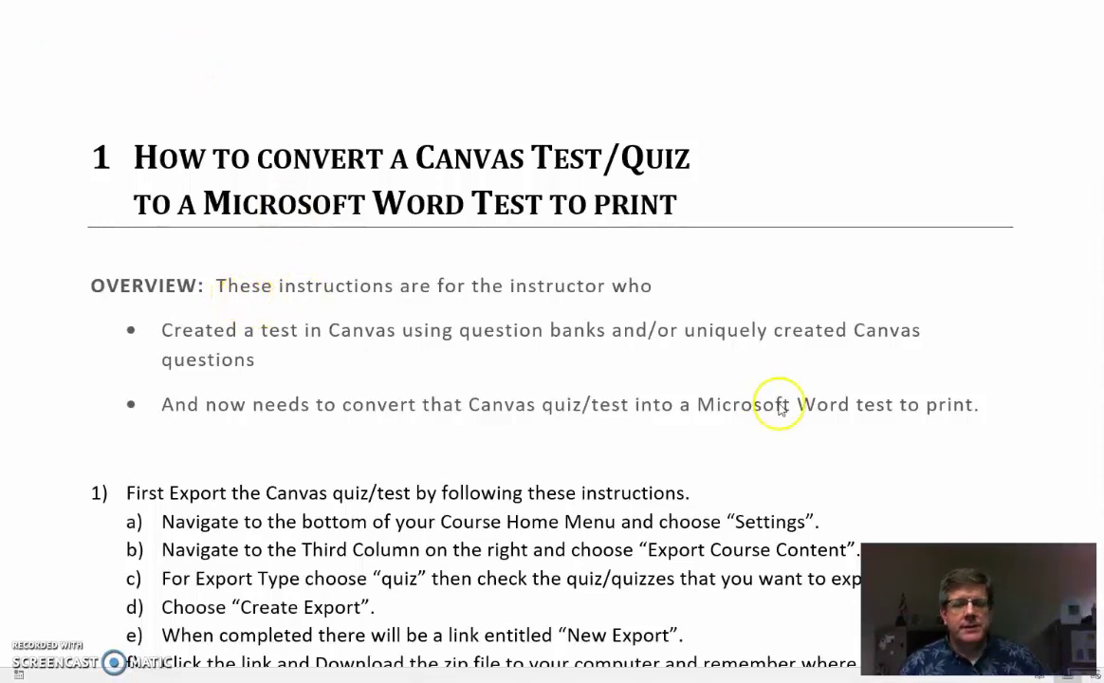
- Read the written instructions for exporting a Canvas quiz and importing its questions into Respondus
{"action": "scroll", "coordinate": [552, 379], "scroll_direction": "down", "scroll_amount": 3}
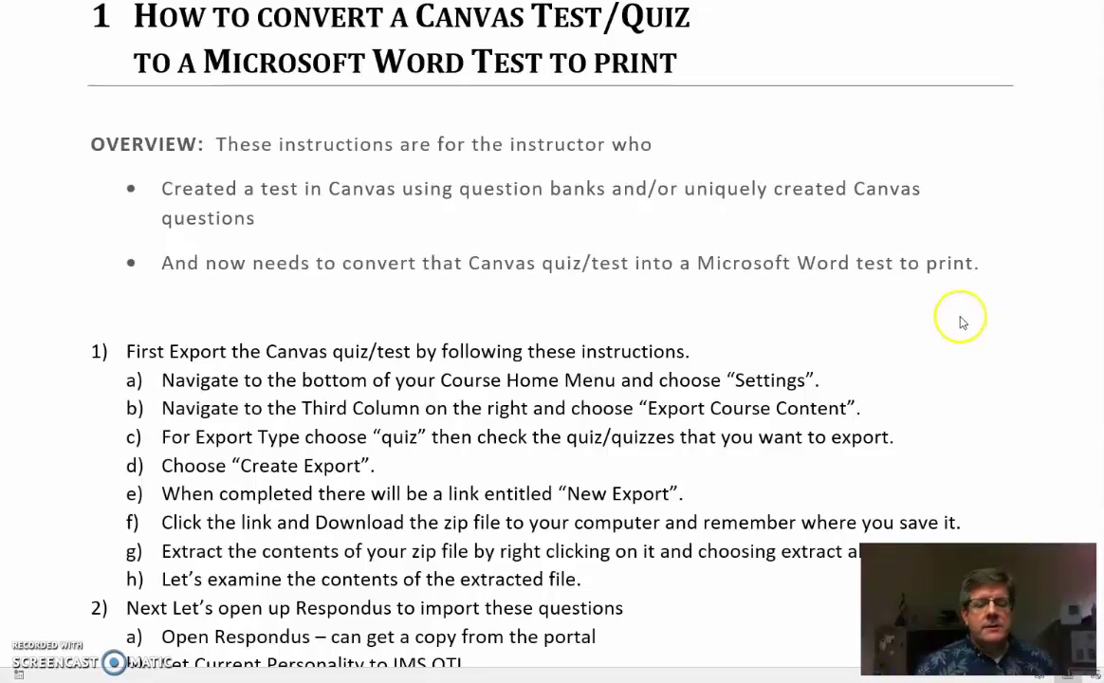
{"action": "scroll", "coordinate": [961, 319], "scroll_direction": "down", "scroll_amount": 1}
{"action": "scroll", "coordinate": [961, 321], "scroll_direction": "down", "scroll_amount": 1}
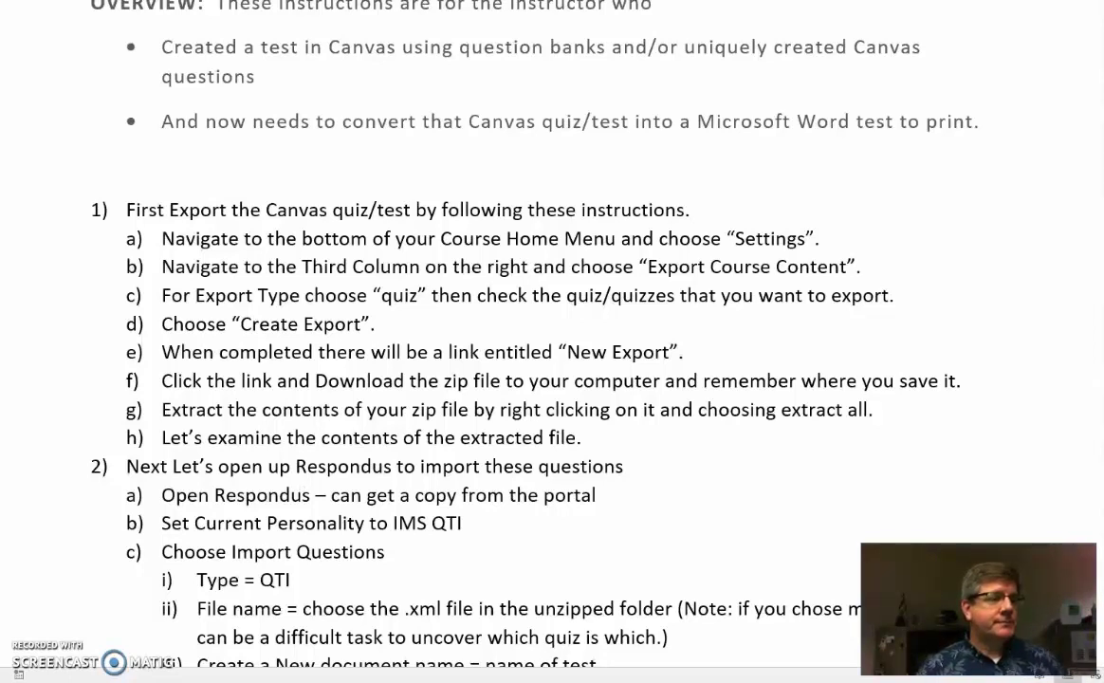
- Switch to the Canvas course and open Export Course Content from the course settings
{"action": "left_click", "coordinate": [86, 120]}
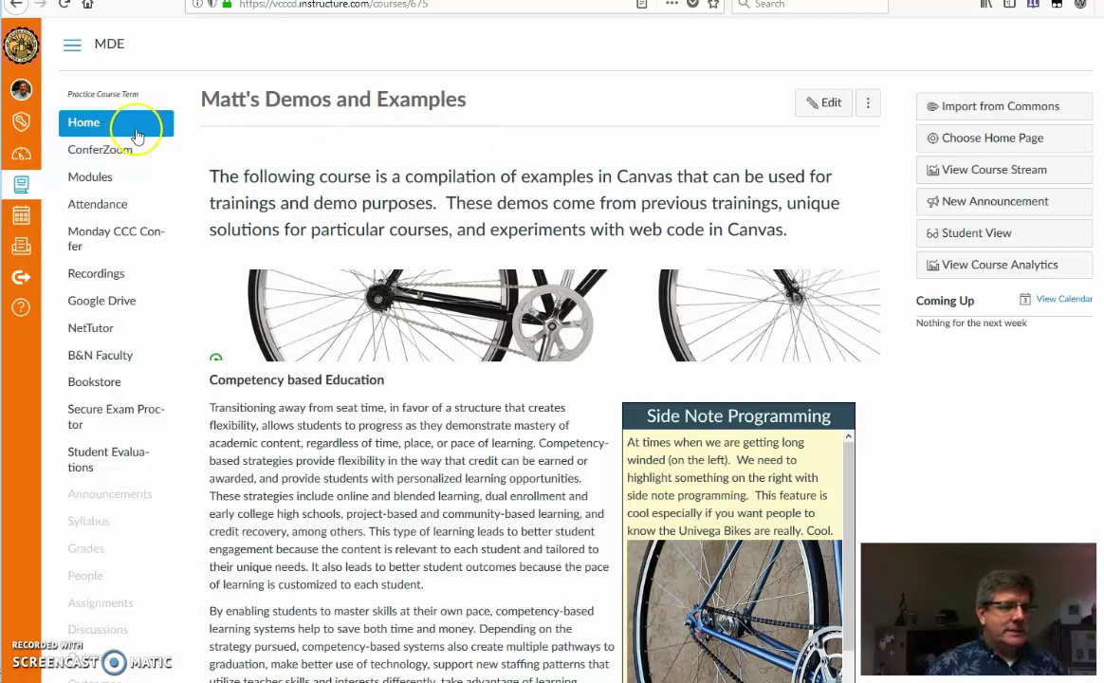
{"action": "scroll", "coordinate": [136, 130], "scroll_direction": "down", "scroll_amount": 5}
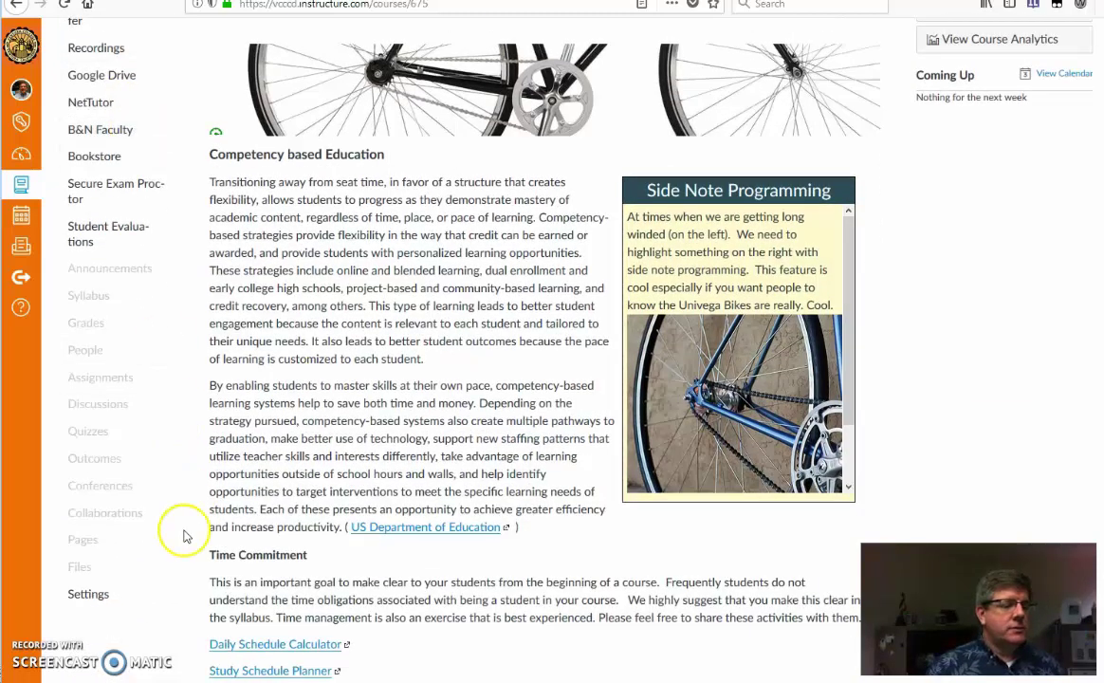
{"action": "left_click", "coordinate": [132, 608]}
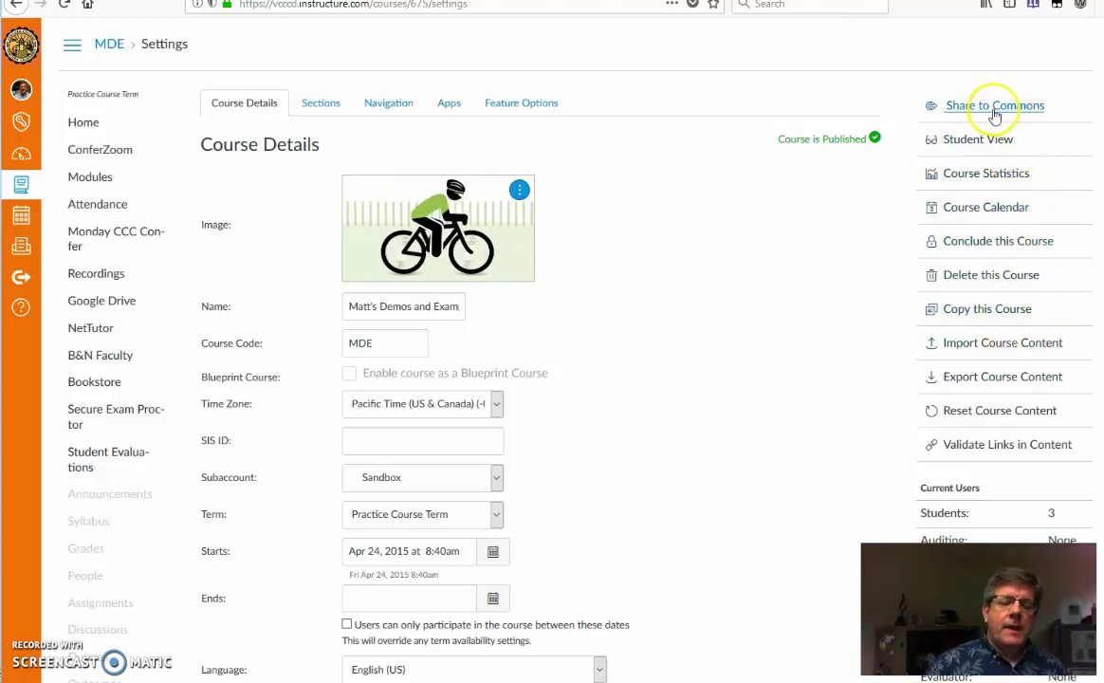
{"action": "left_click", "coordinate": [1006, 378]}
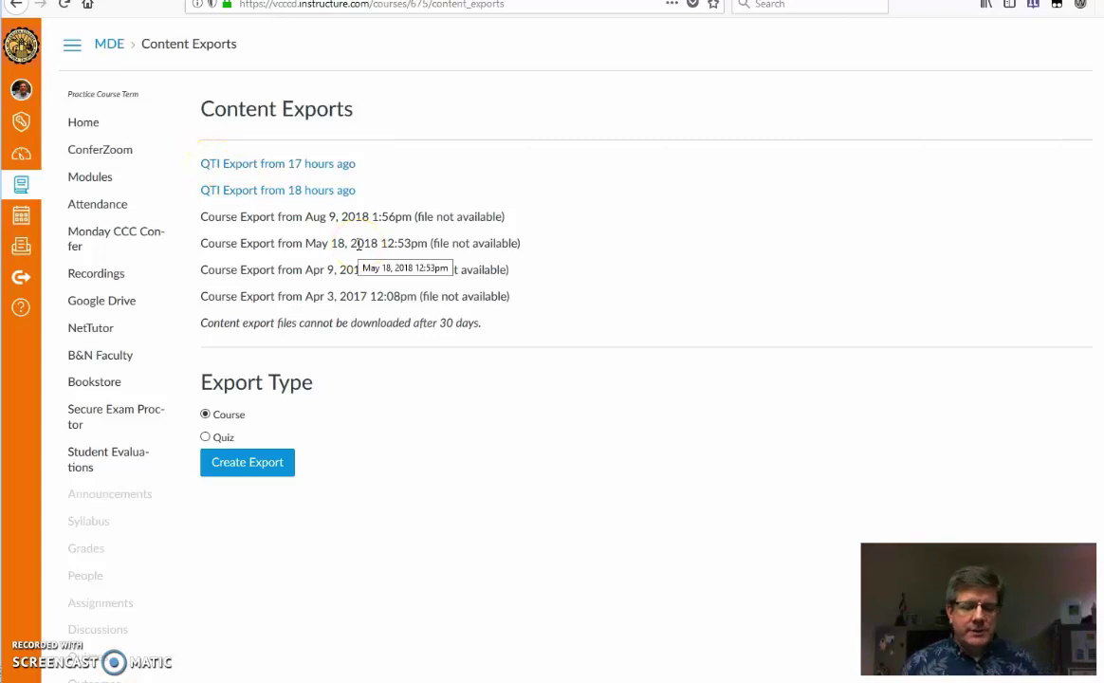
- Set the content export type to Quiz
{"action": "left_click_drag", "start_coordinate": [203, 379], "coordinate": [326, 379]}
{"action": "left_click", "coordinate": [348, 365]}
{"action": "left_click", "coordinate": [253, 417]}
{"action": "left_click", "coordinate": [205, 436]}
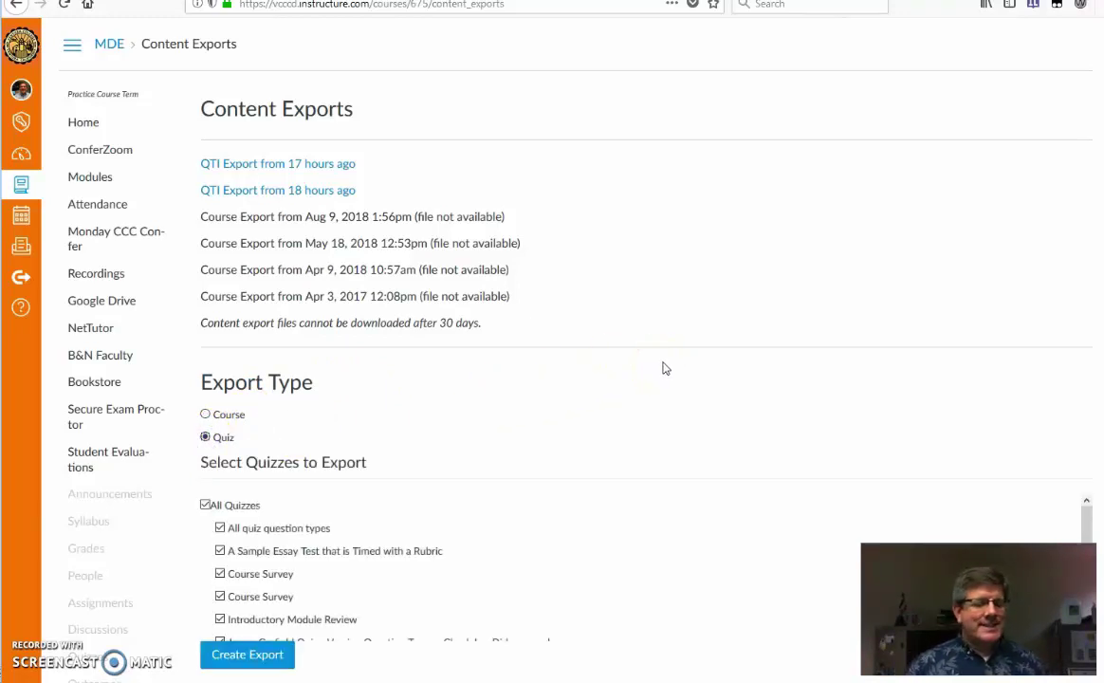
- Deselect all quizzes, select only "James Garfield Quiz - Varying Question Types - Check In - Did you read", and create the export
{"action": "scroll", "coordinate": [664, 368], "scroll_direction": "down", "scroll_amount": 2}
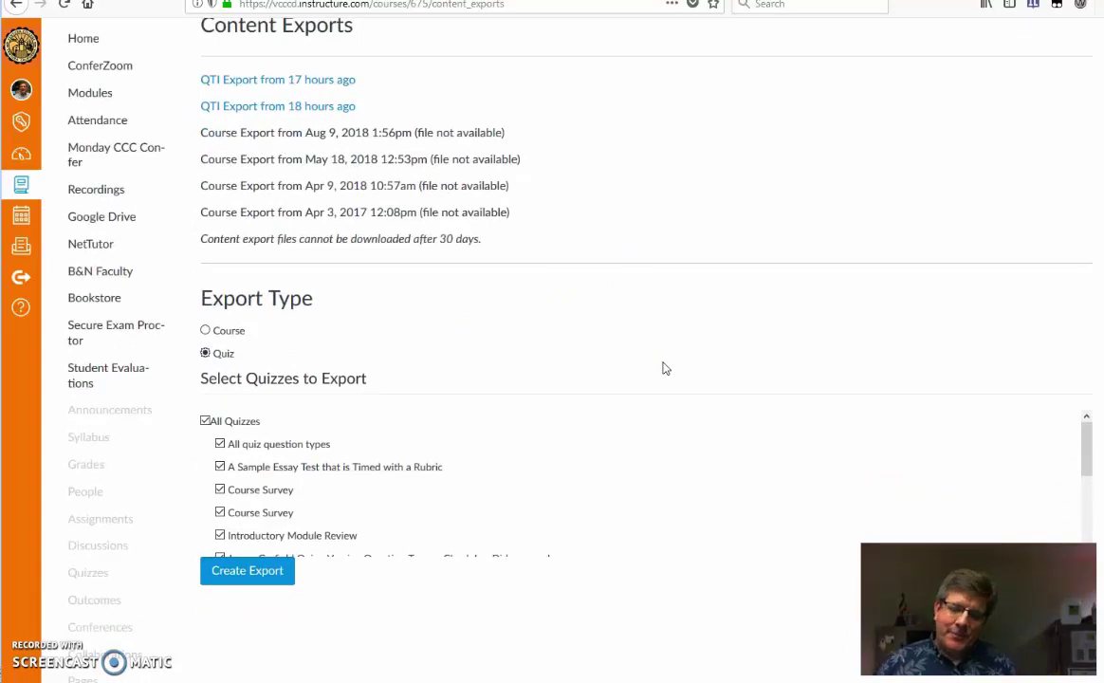
{"action": "left_click", "coordinate": [654, 369]}
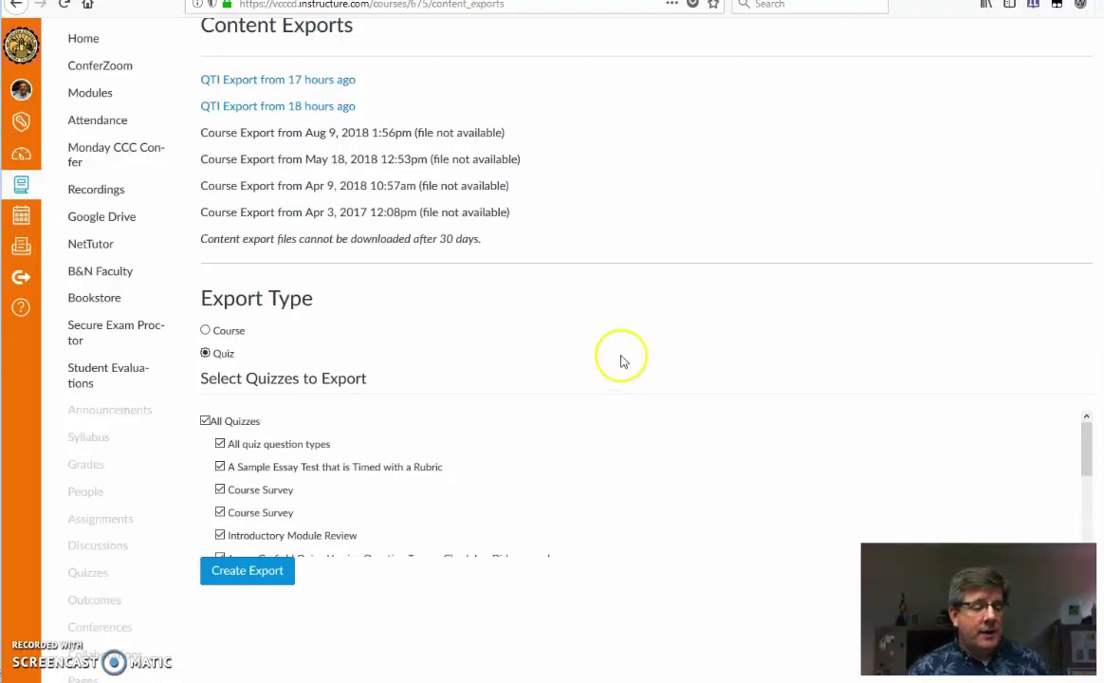
{"action": "left_click", "coordinate": [206, 423]}
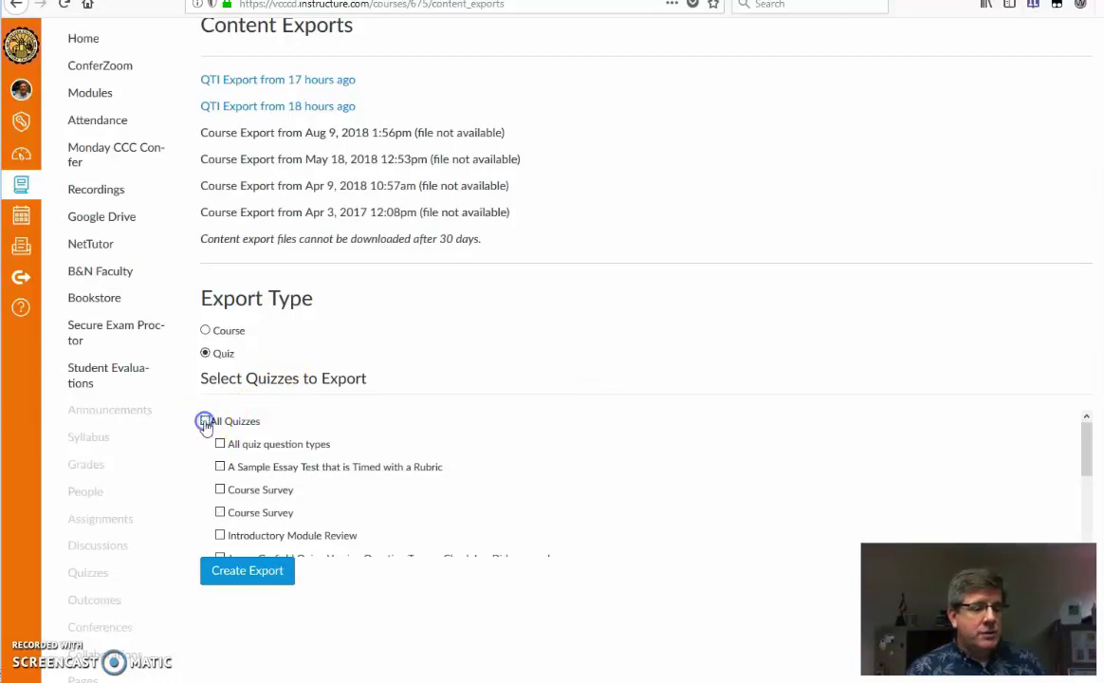
{"action": "scroll", "coordinate": [460, 422], "scroll_direction": "down", "scroll_amount": 2}
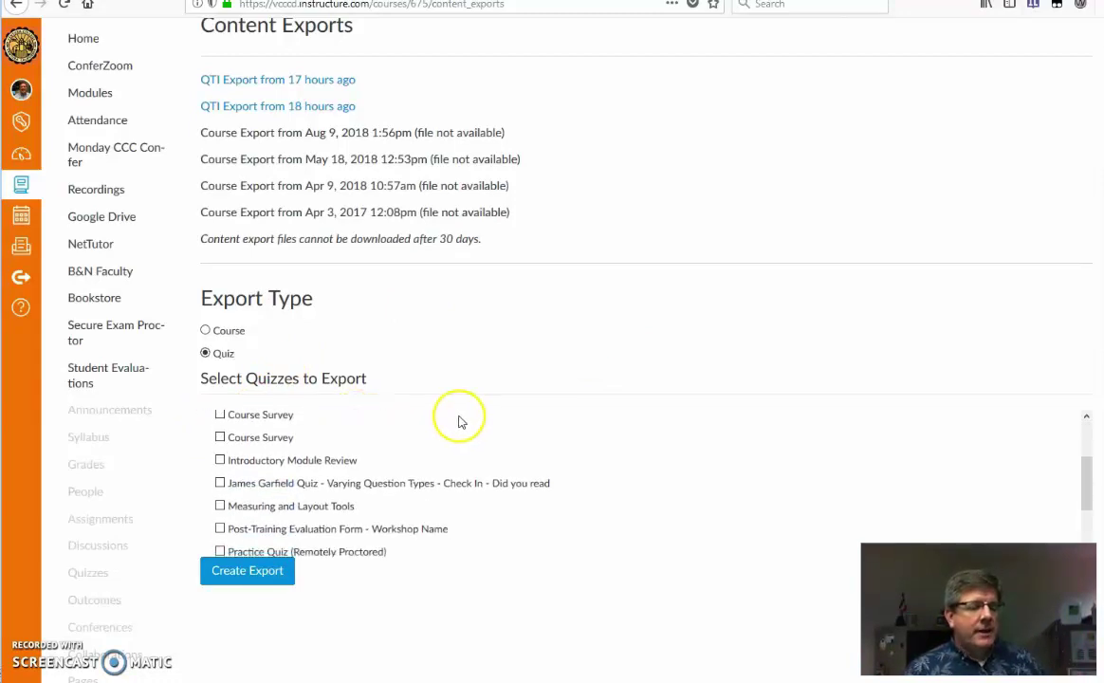
{"action": "left_click", "coordinate": [221, 483]}
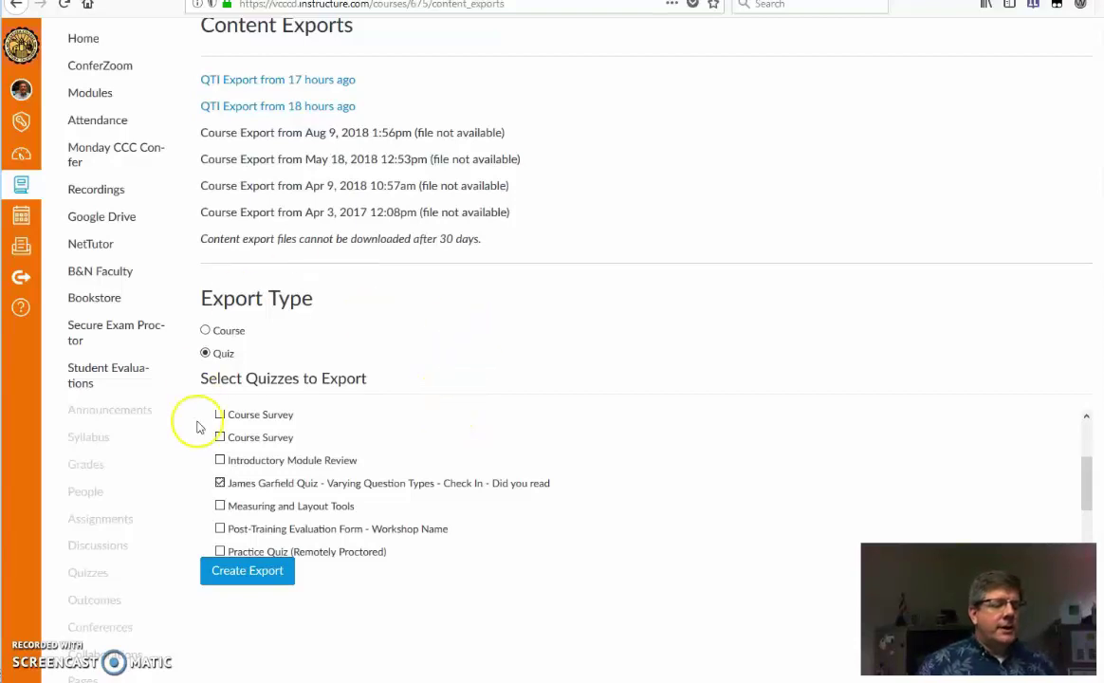
{"action": "left_click", "coordinate": [272, 574]}
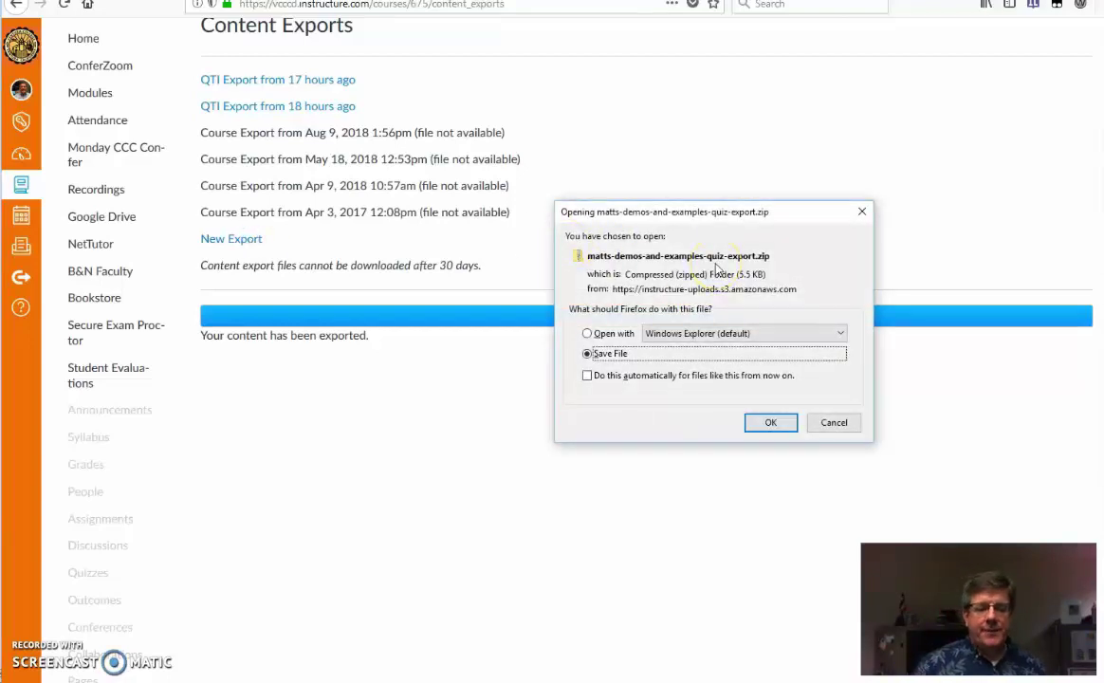
- Save the exported quiz zip file to the Desktop under the name TheGarfieldQuiz.zip
{"action": "left_click", "coordinate": [783, 431]}
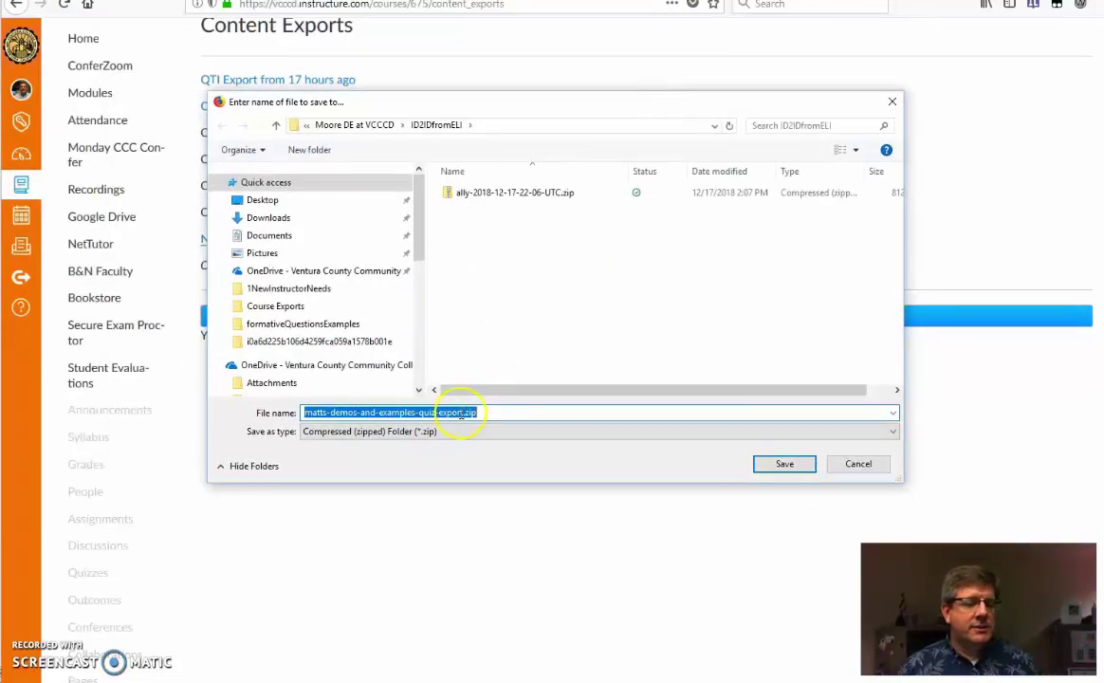
{"action": "left_click", "coordinate": [460, 414]}
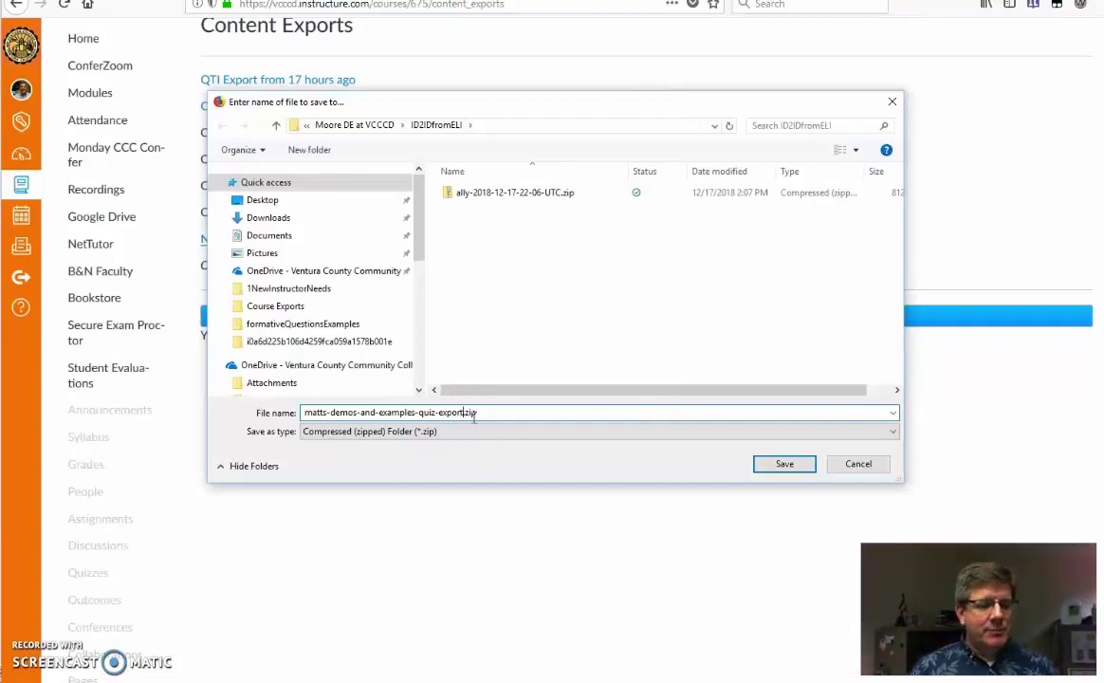
{"action": "key", "text": "BackSpace"}
{"action": "key", "text": "BackSpace"}
{"action": "key", "text": "BackSpace"}
{"action": "key", "text": "BackSpace"}
{"action": "key", "text": "BackSpace"}
{"action": "key", "text": "BackSpace"}
{"action": "key", "text": "BackSpace"}
{"action": "key", "text": "BackSpace"}
{"action": "key", "text": "BackSpace"}
{"action": "key", "text": "BackSpace"}
{"action": "key", "text": "BackSpace"}
{"action": "key", "text": "BackSpace"}
{"action": "key", "text": "BackSpace"}
{"action": "key", "text": "BackSpace"}
{"action": "key", "text": "BackSpace"}
{"action": "key", "text": "BackSpace"}
{"action": "key", "text": "BackSpace"}
{"action": "key", "text": "BackSpace"}
{"action": "key", "text": "BackSpace"}
{"action": "key", "text": "BackSpace"}
{"action": "key", "text": "BackSpace"}
{"action": "key", "text": "BackSpace"}
{"action": "key", "text": "BackSpace"}
{"action": "key", "text": "BackSpace"}
{"action": "key", "text": "BackSpace"}
{"action": "key", "text": "BackSpace"}
{"action": "key", "text": "BackSpace"}
{"action": "key", "text": "BackSpace"}
{"action": "key", "text": "BackSpace"}
{"action": "key", "text": "BackSpace"}
{"action": "key", "text": "BackSpace"}
{"action": "key", "text": "BackSpace"}
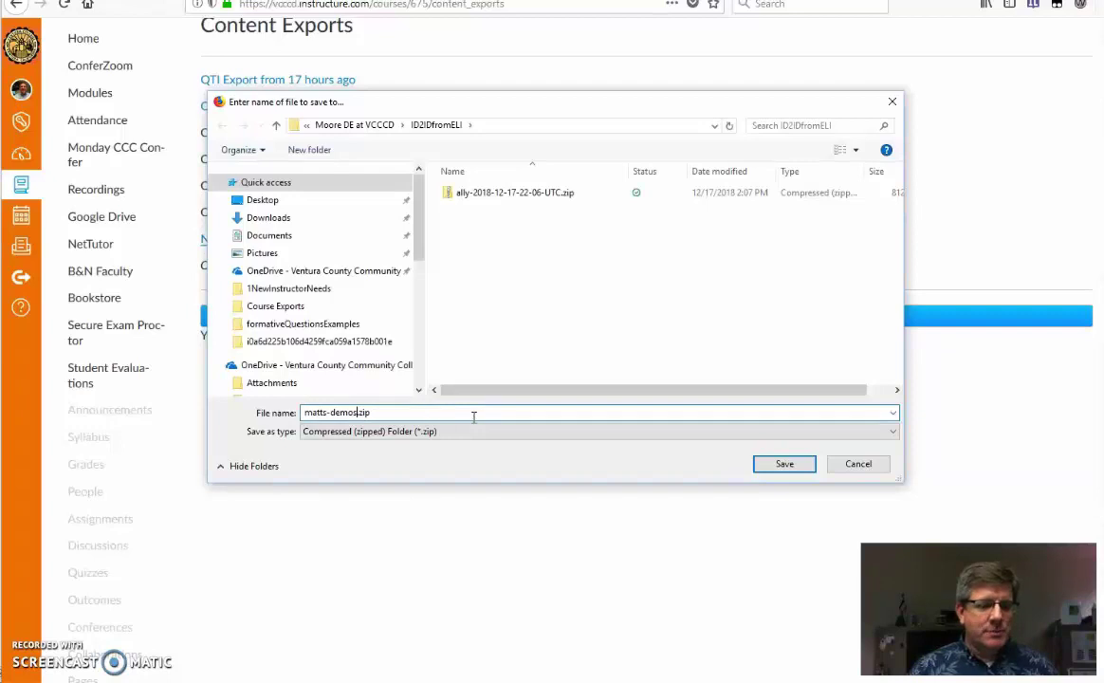
{"action": "type", "text": "The"}
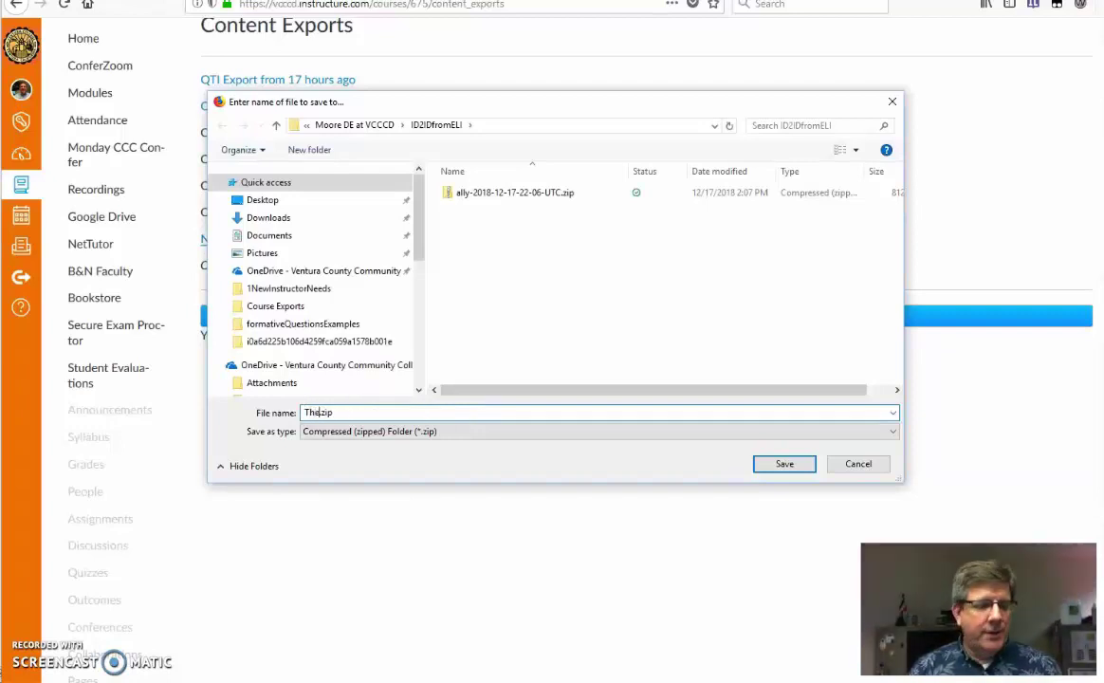
{"action": "type", "text": "GarfieldC"}
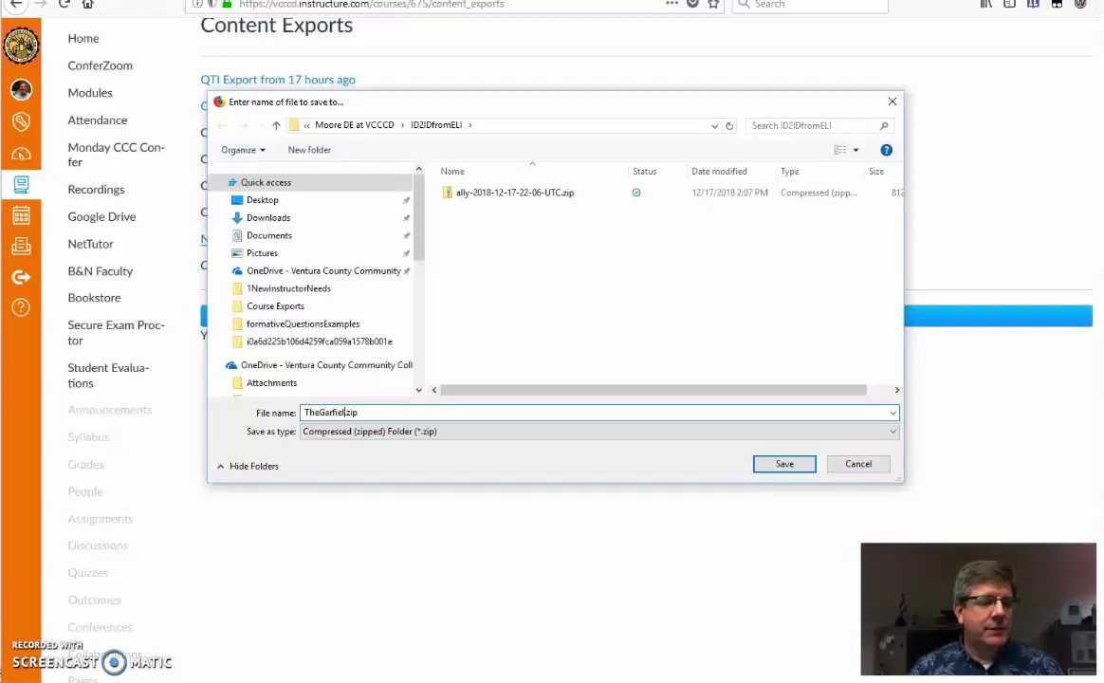
{"action": "type", "text": "uiz"}
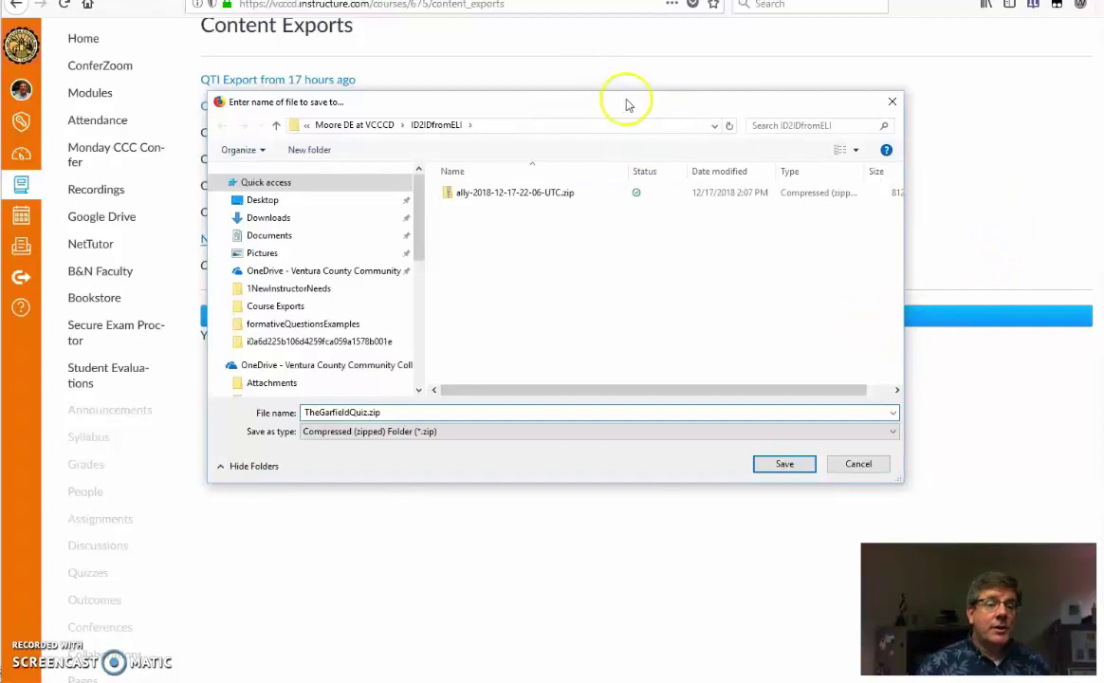
{"action": "left_click", "coordinate": [269, 201]}
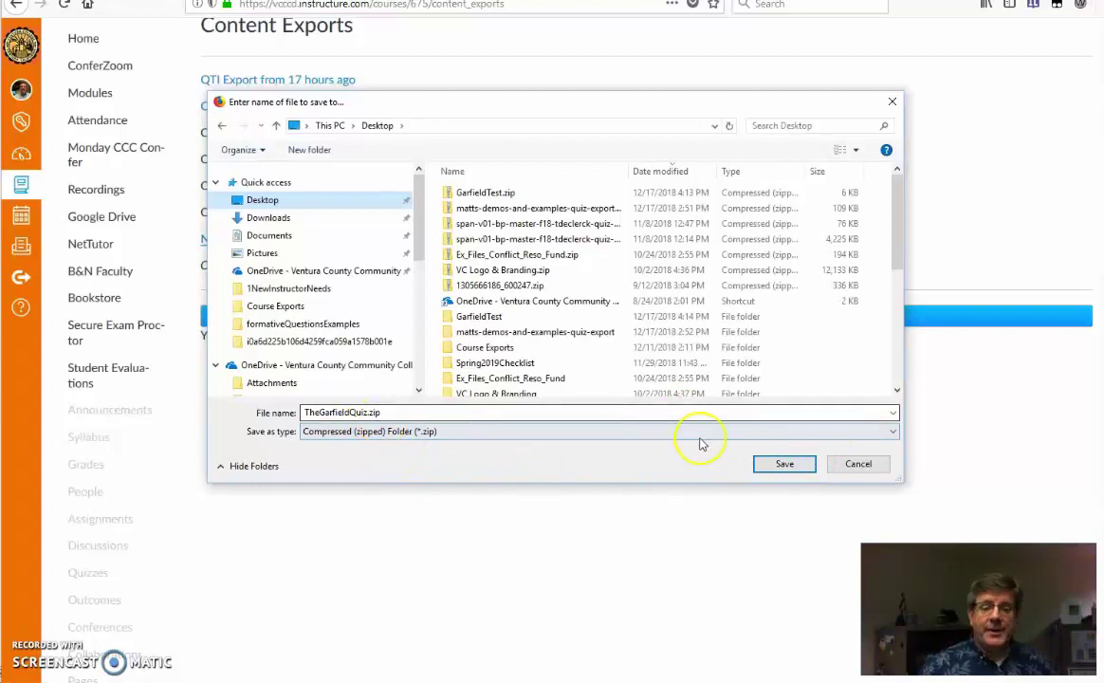
{"action": "left_click", "coordinate": [792, 463]}
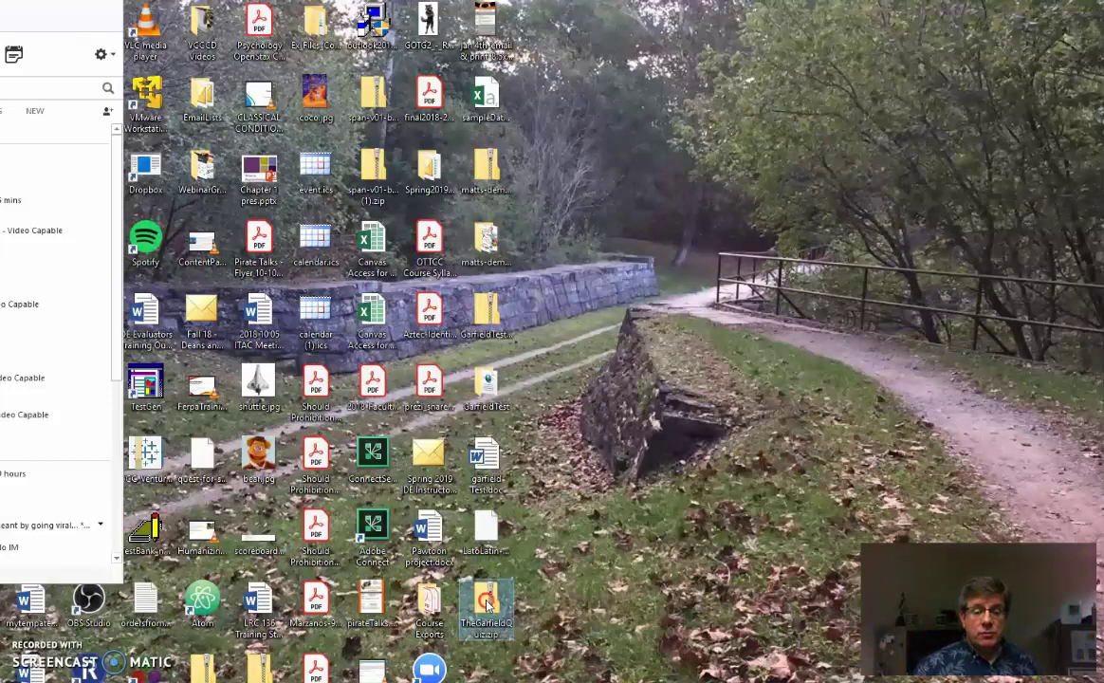
- Extract all contents of TheGarfieldQuiz.zip into a TheGarfieldQuiz folder on the Desktop
{"action": "right_click", "coordinate": [487, 604]}
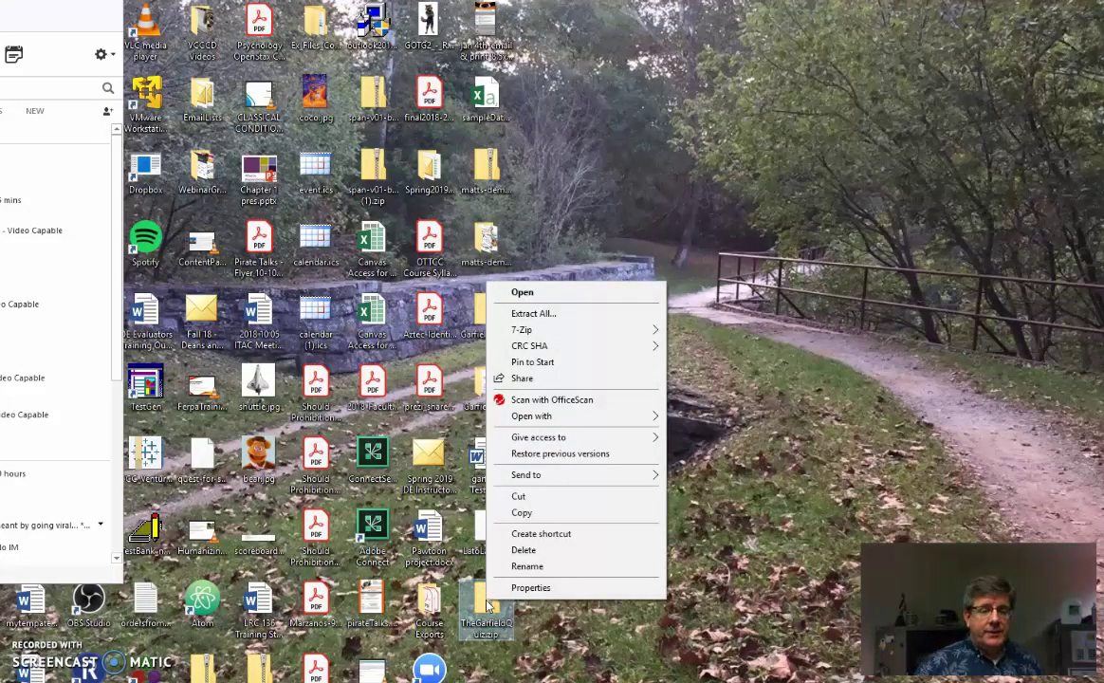
{"action": "left_click", "coordinate": [536, 313]}
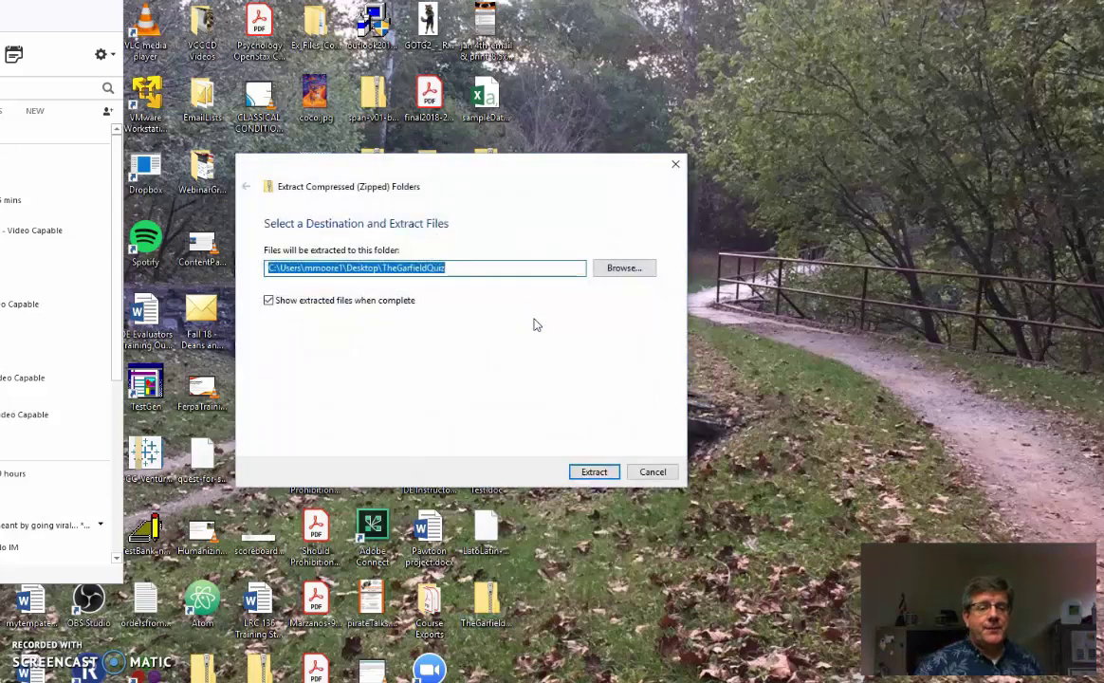
{"action": "left_click", "coordinate": [591, 471]}
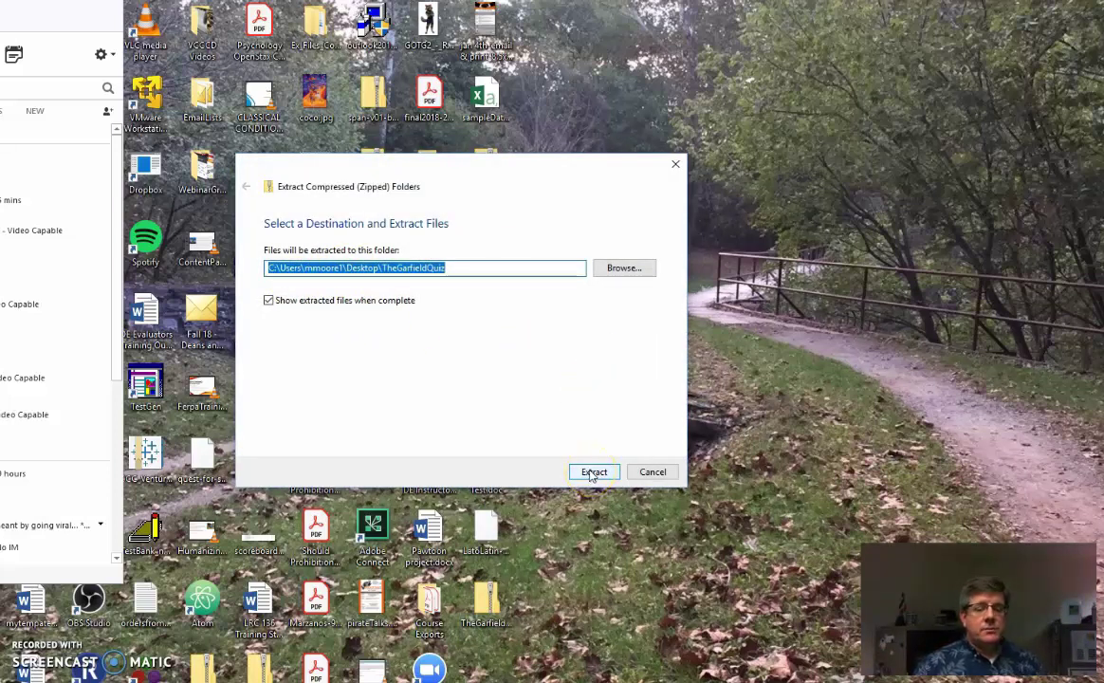
{"action": "left_click", "coordinate": [590, 471]}
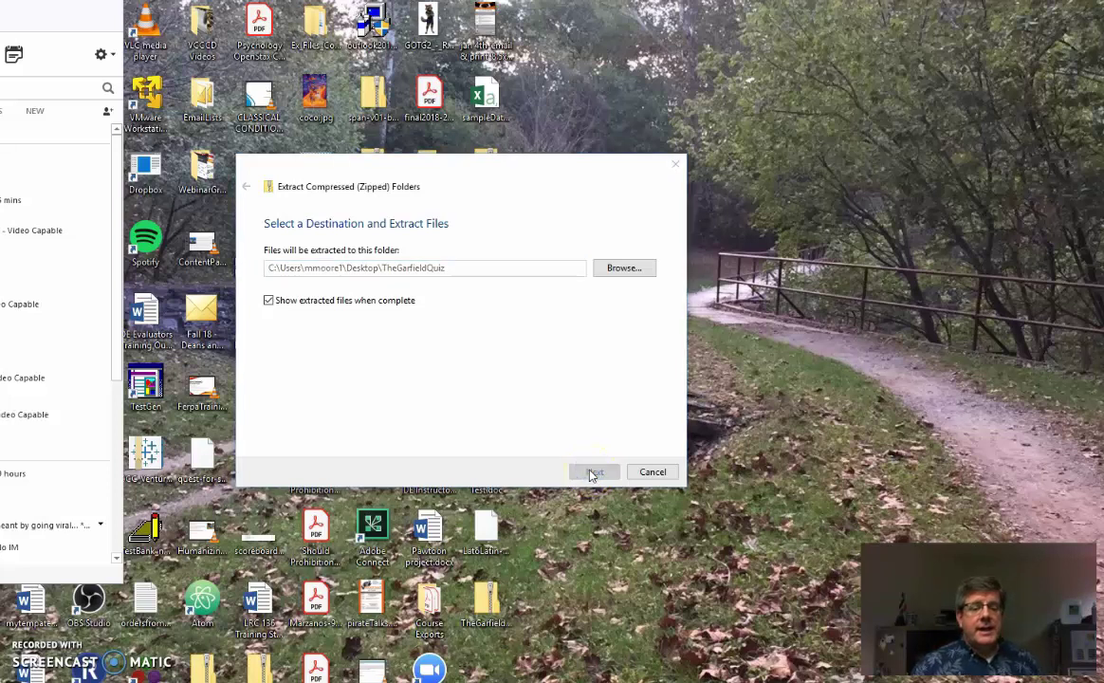
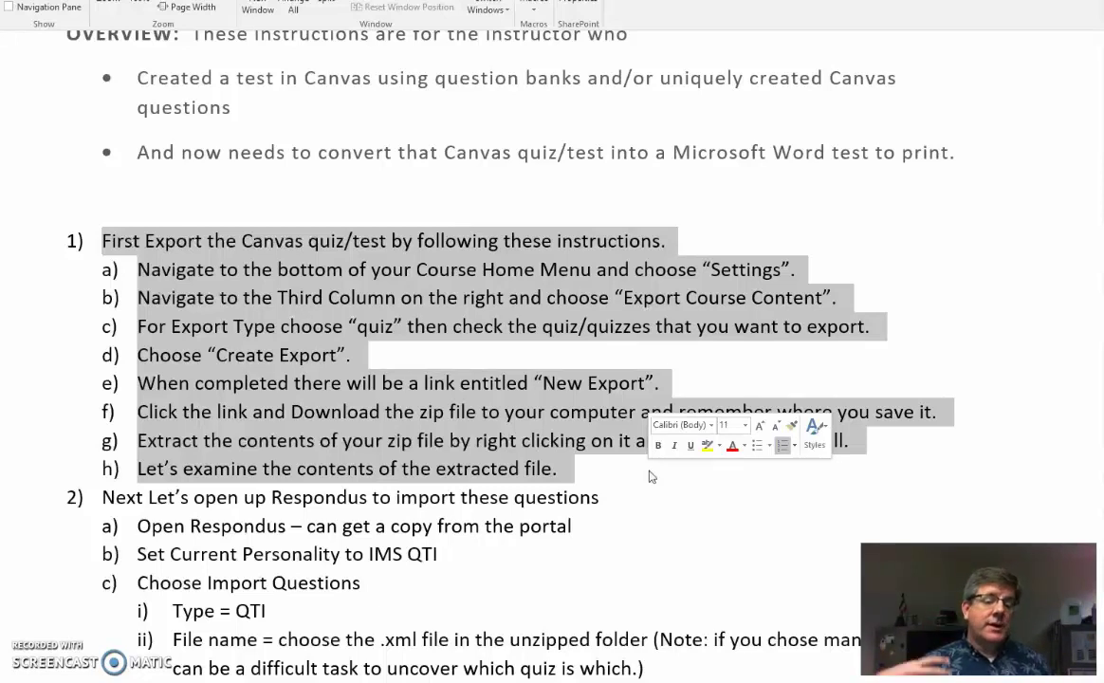
- Highlight the instruction about opening Respondus, then switch to Respondus and set its current personality to IMS QTI
{"action": "triple_click", "coordinate": [423, 500]}
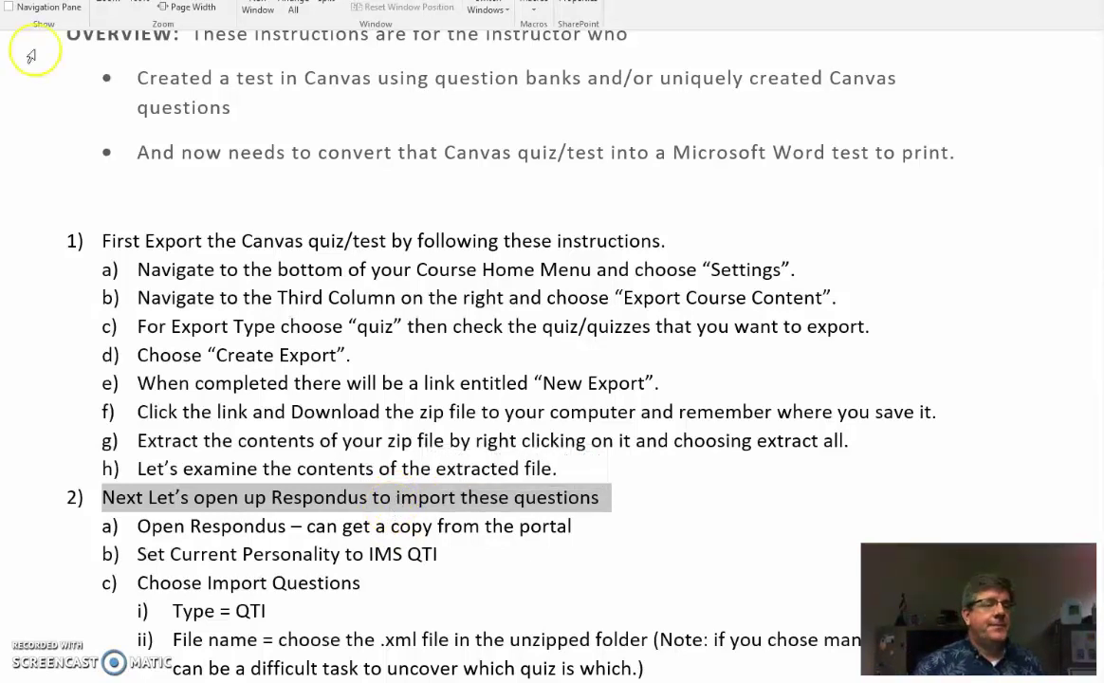
{"action": "key", "text": "alt+Tab"}
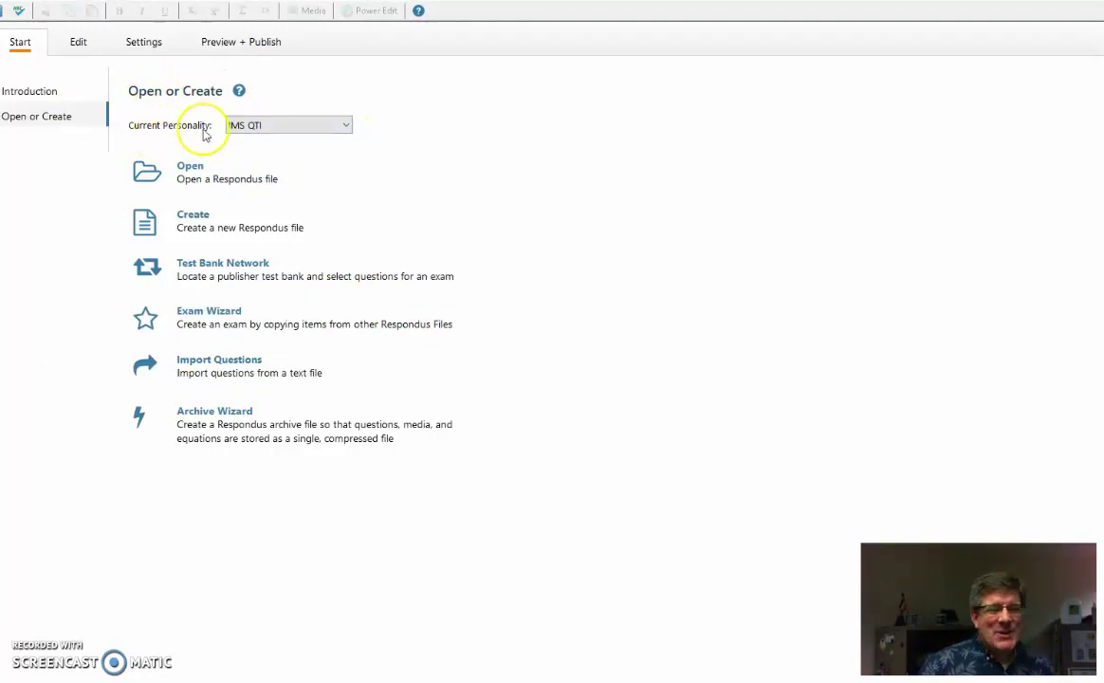
{"action": "left_click", "coordinate": [347, 127]}
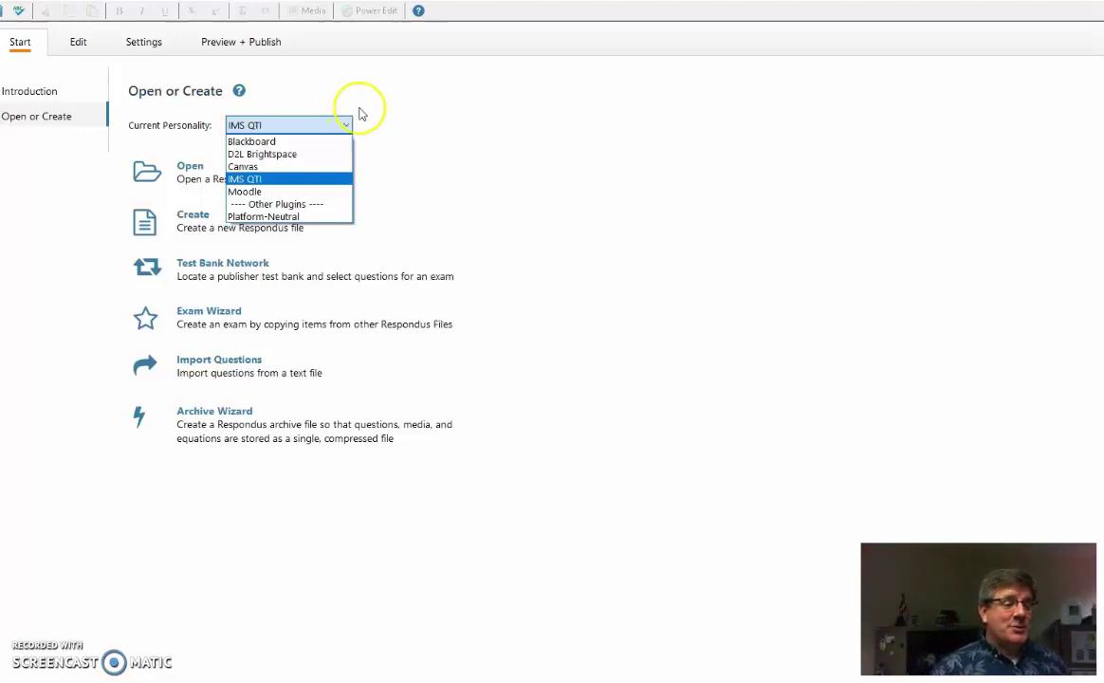
{"action": "left_click", "coordinate": [305, 180]}
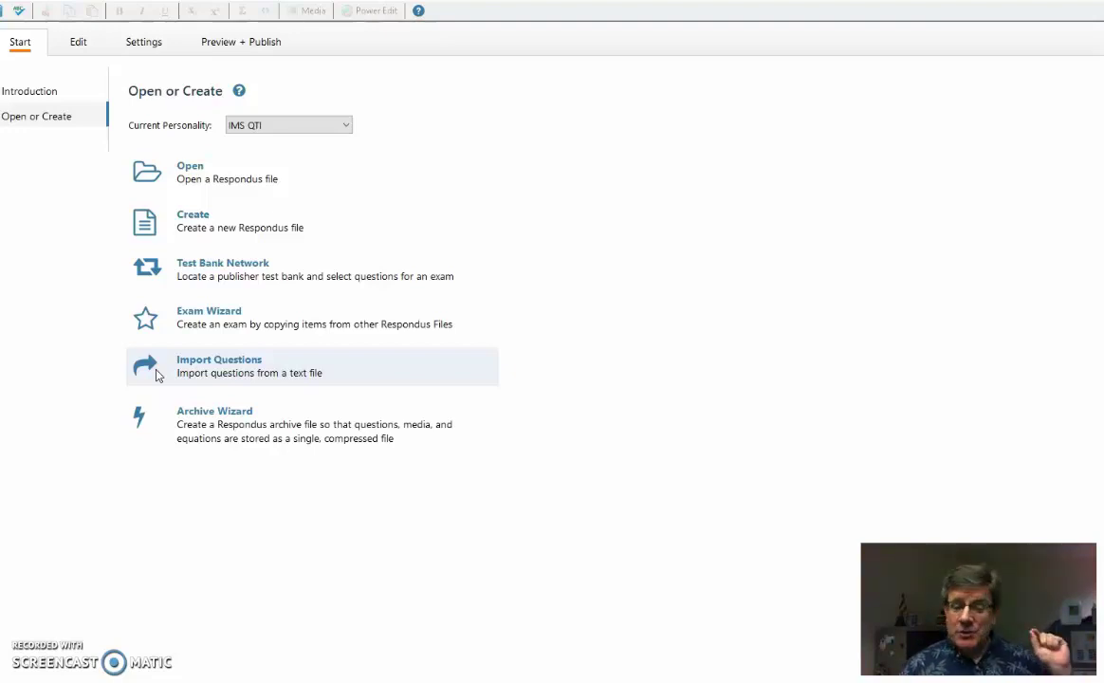
- Start importing questions from a file, keeping QTI as the type of file
{"action": "left_click", "coordinate": [159, 373]}
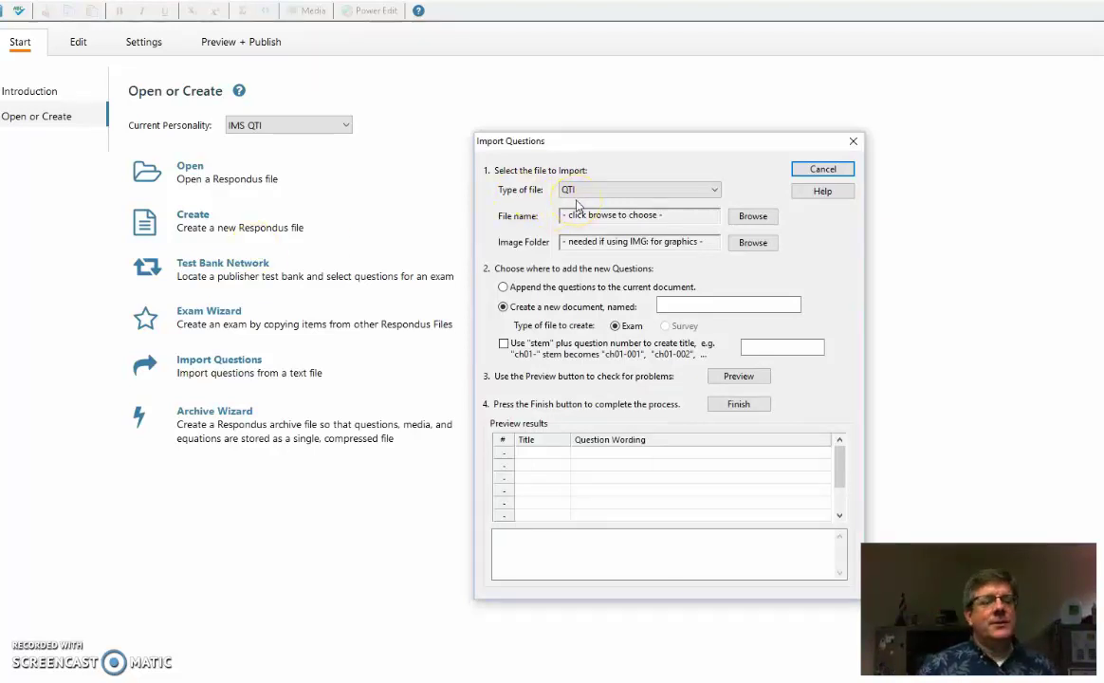
{"action": "left_click", "coordinate": [717, 192]}
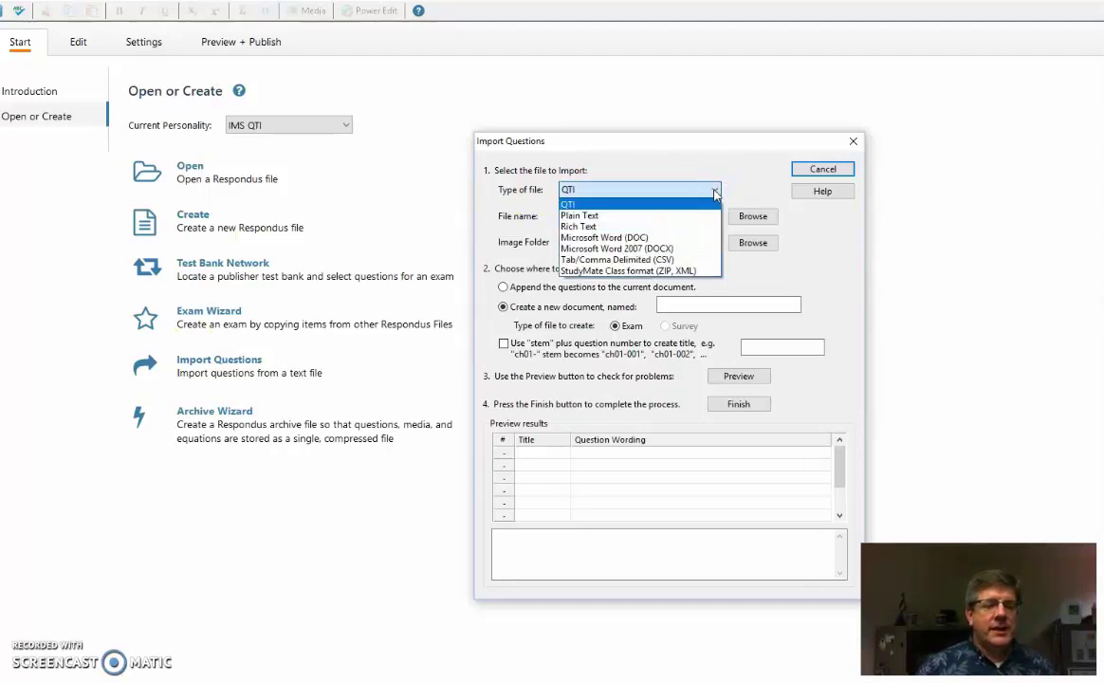
{"action": "left_click", "coordinate": [715, 192]}
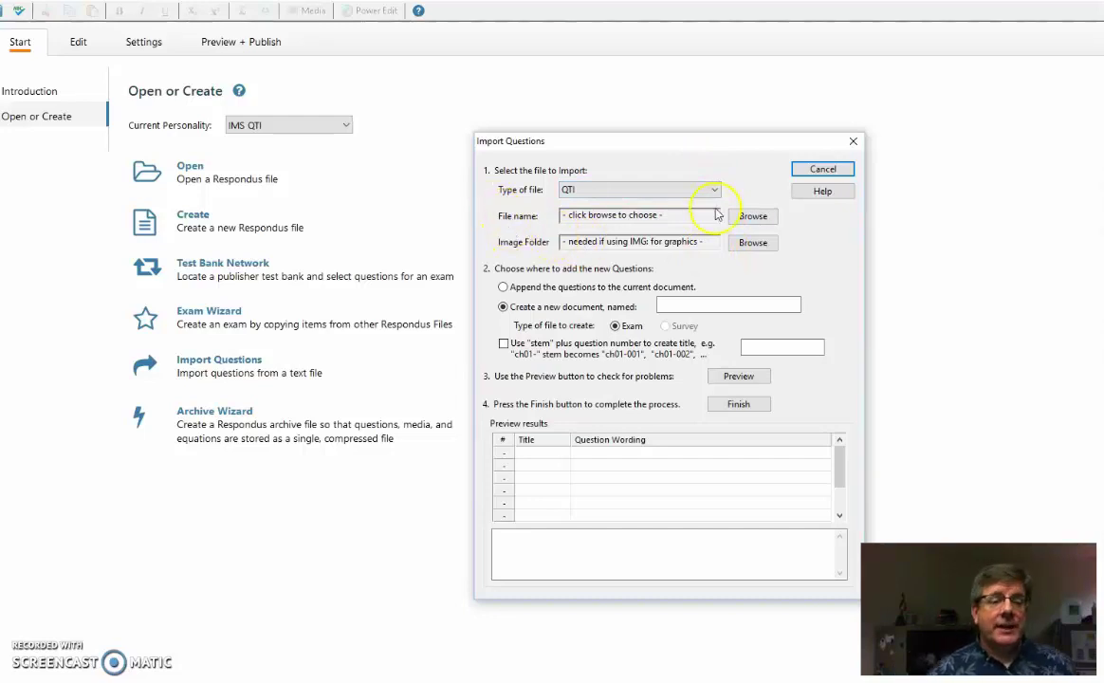
- Choose ifa3336557f638bc6727b5ccc8d3f269a.xml from the matching subfolder of TheGarfieldQuiz on the Desktop as the file to import
{"action": "left_click", "coordinate": [752, 218]}
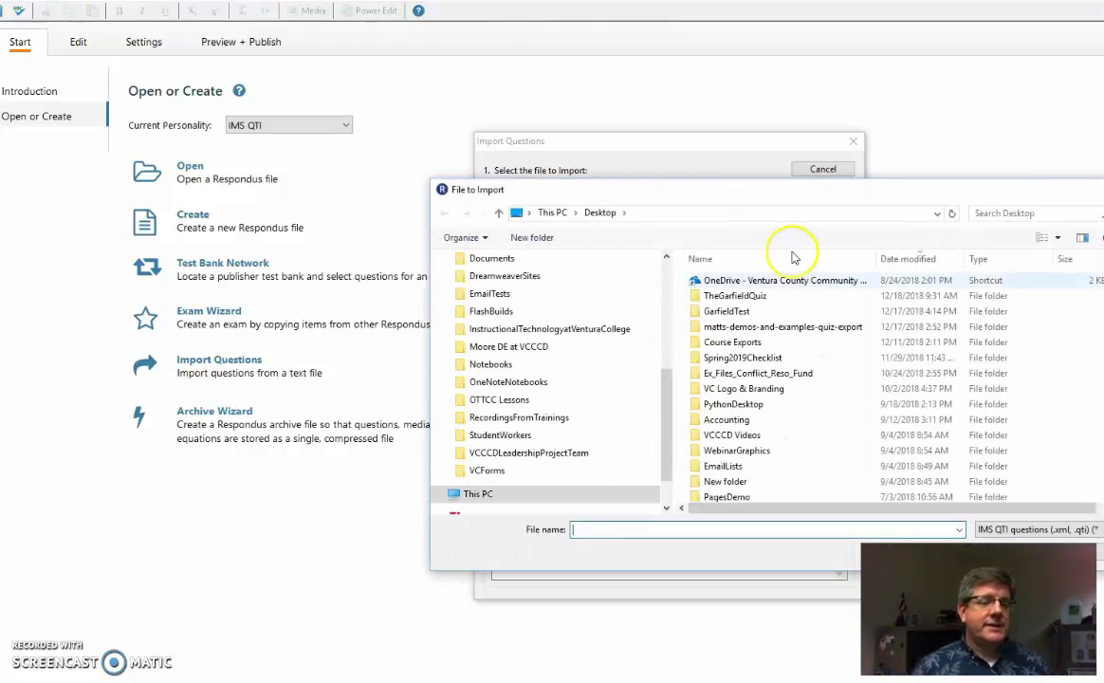
{"action": "left_click_drag", "start_coordinate": [666, 394], "coordinate": [668, 327]}
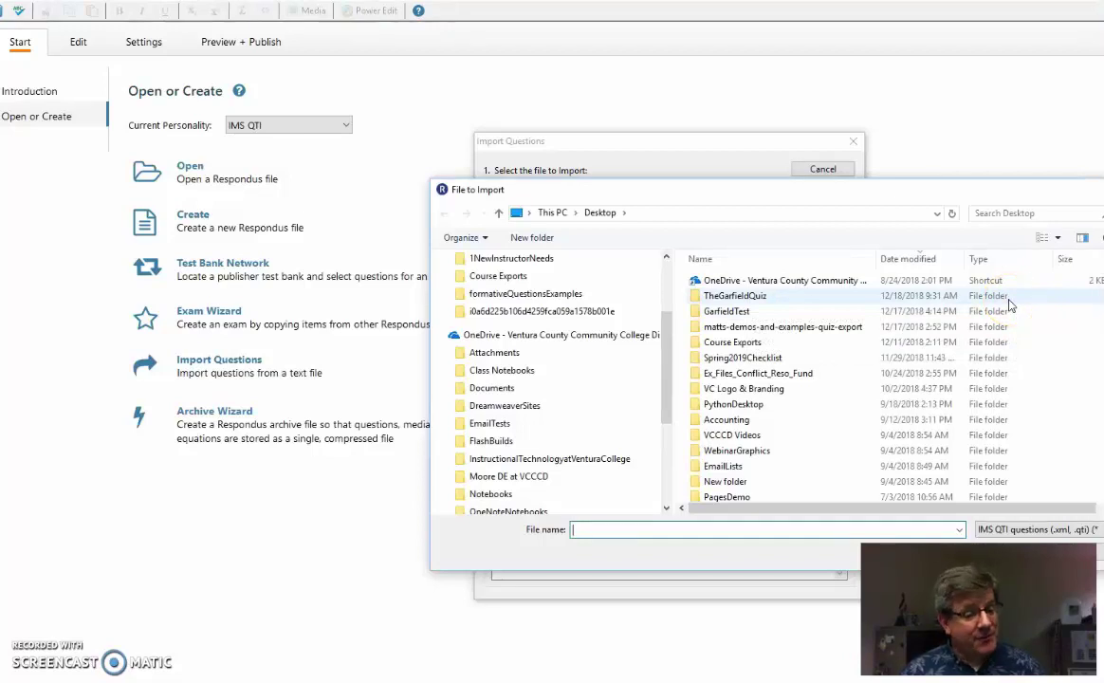
{"action": "double_click", "coordinate": [749, 297]}
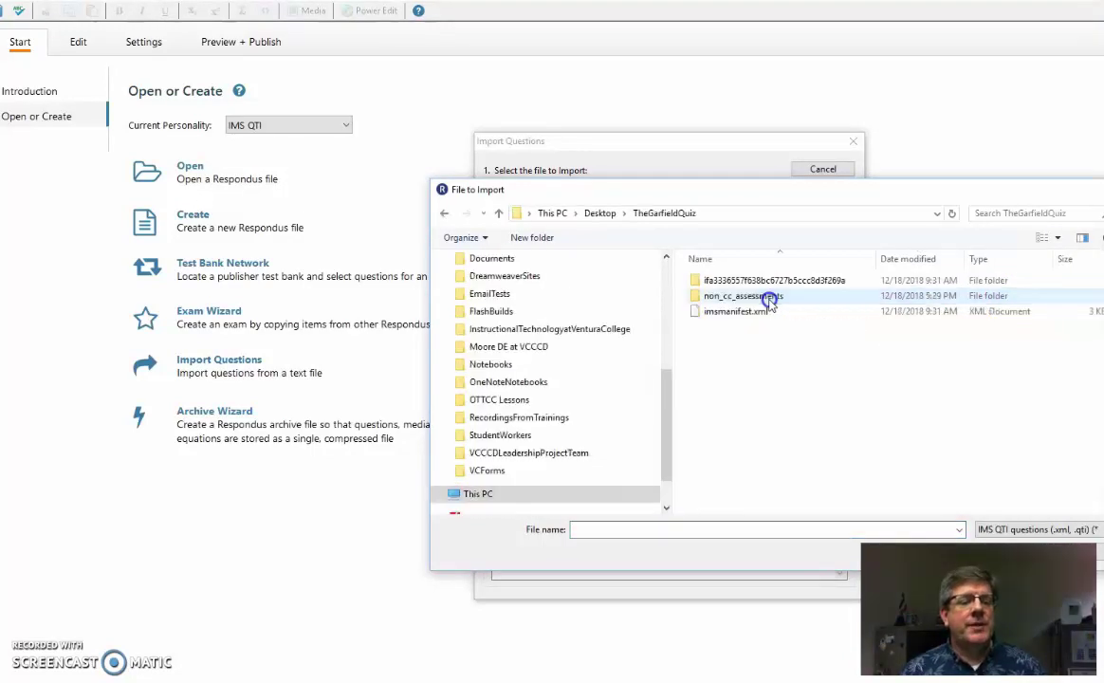
{"action": "left_click", "coordinate": [763, 321]}
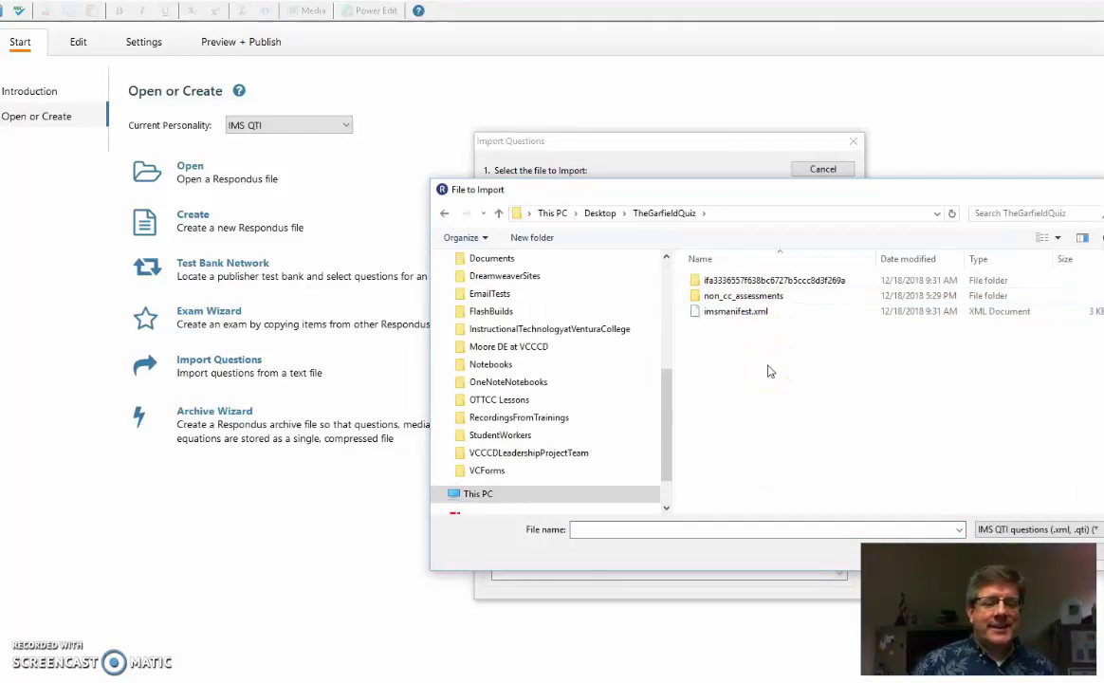
{"action": "left_click", "coordinate": [730, 283]}
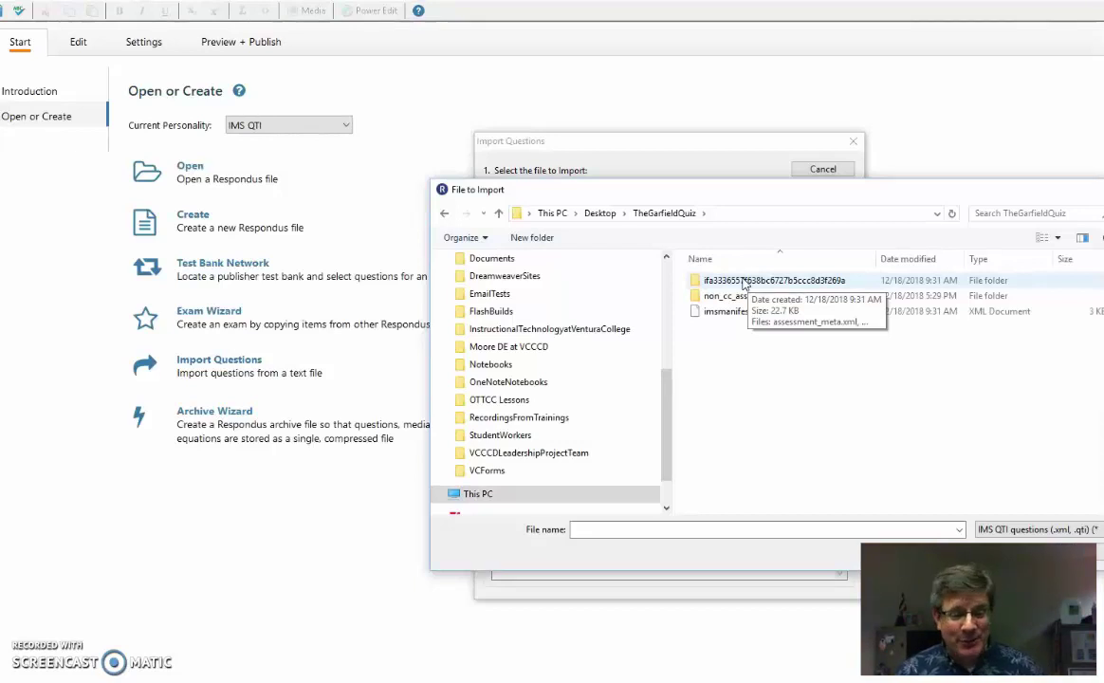
{"action": "double_click", "coordinate": [744, 280]}
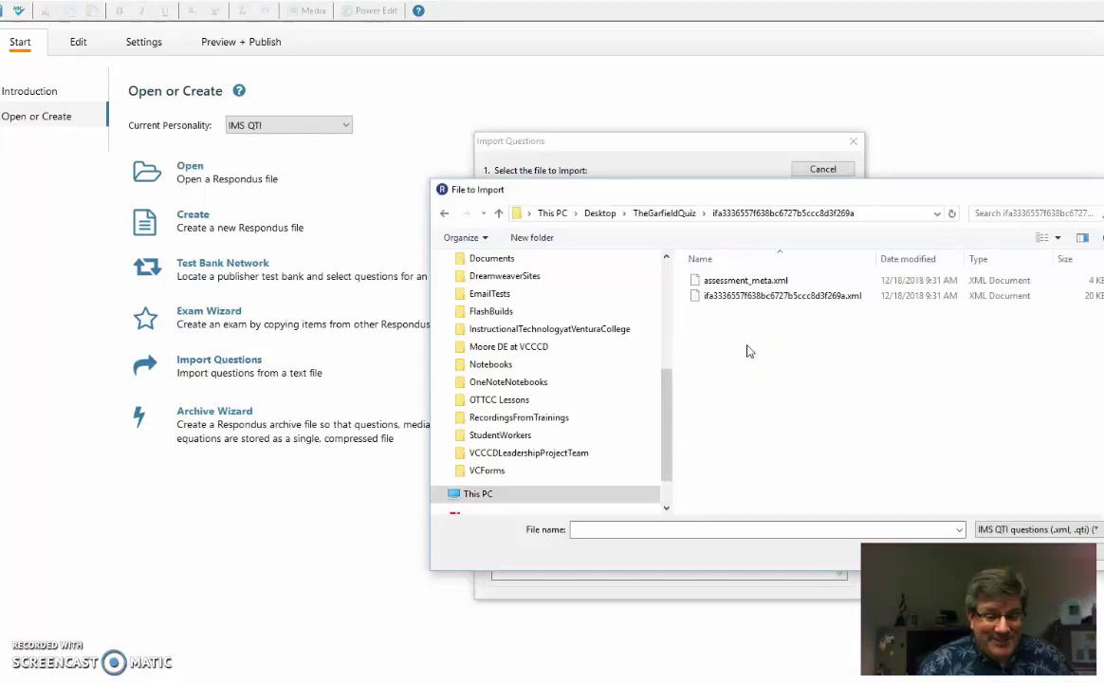
{"action": "left_click", "coordinate": [719, 296]}
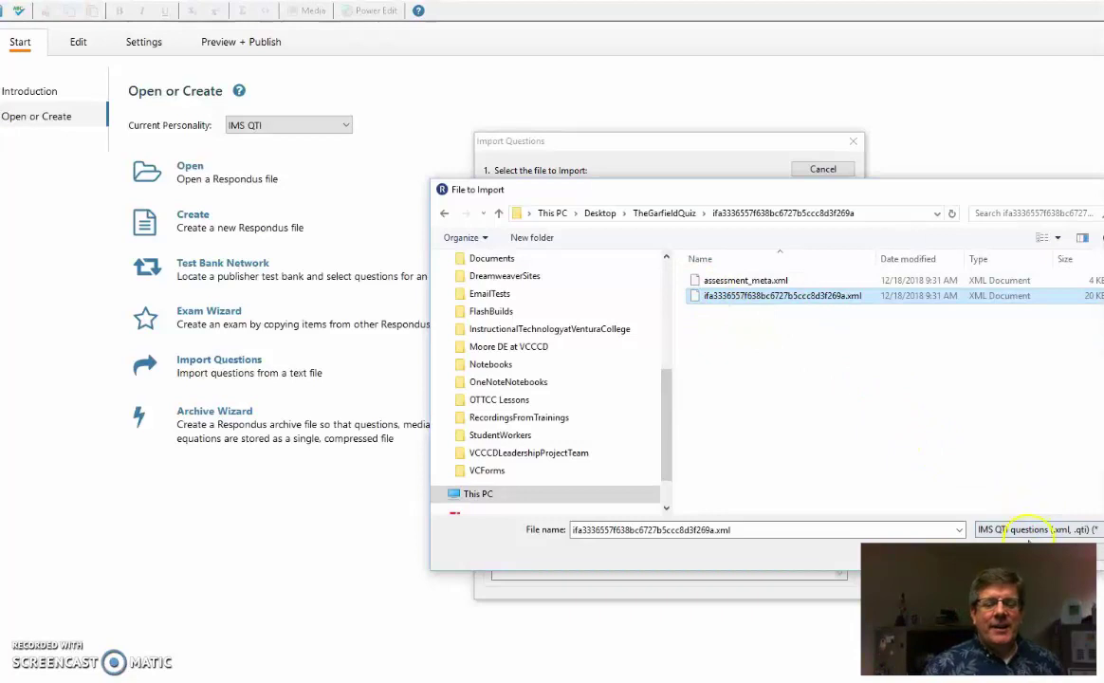
{"action": "left_click_drag", "start_coordinate": [903, 189], "coordinate": [865, 120]}
{"action": "left_click", "coordinate": [968, 482]}
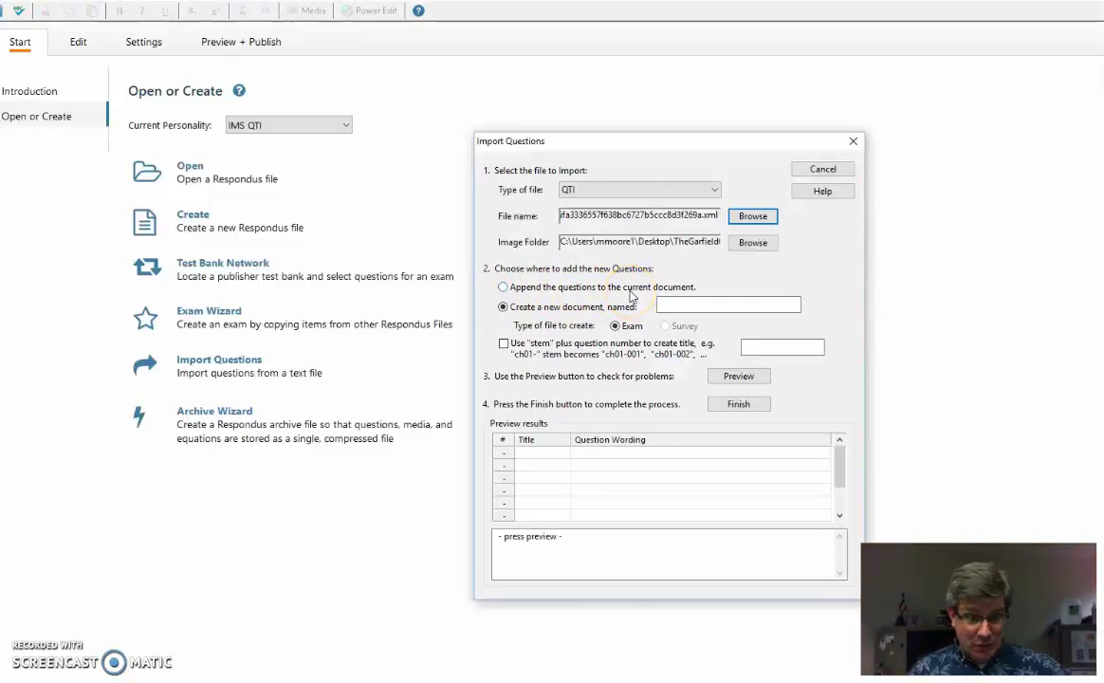
- Name the new document "Garfield Quiz Advanced", preview the questions for problems, and finish the import
{"action": "left_click", "coordinate": [706, 305]}
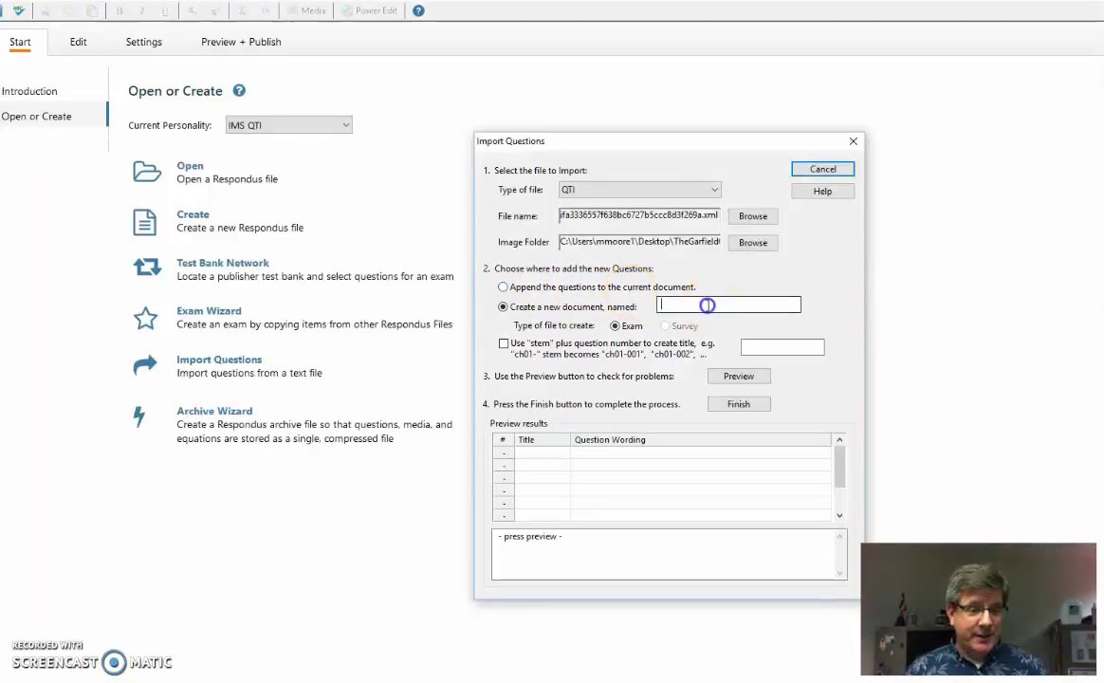
{"action": "type", "text": "Garfield Quiz"}
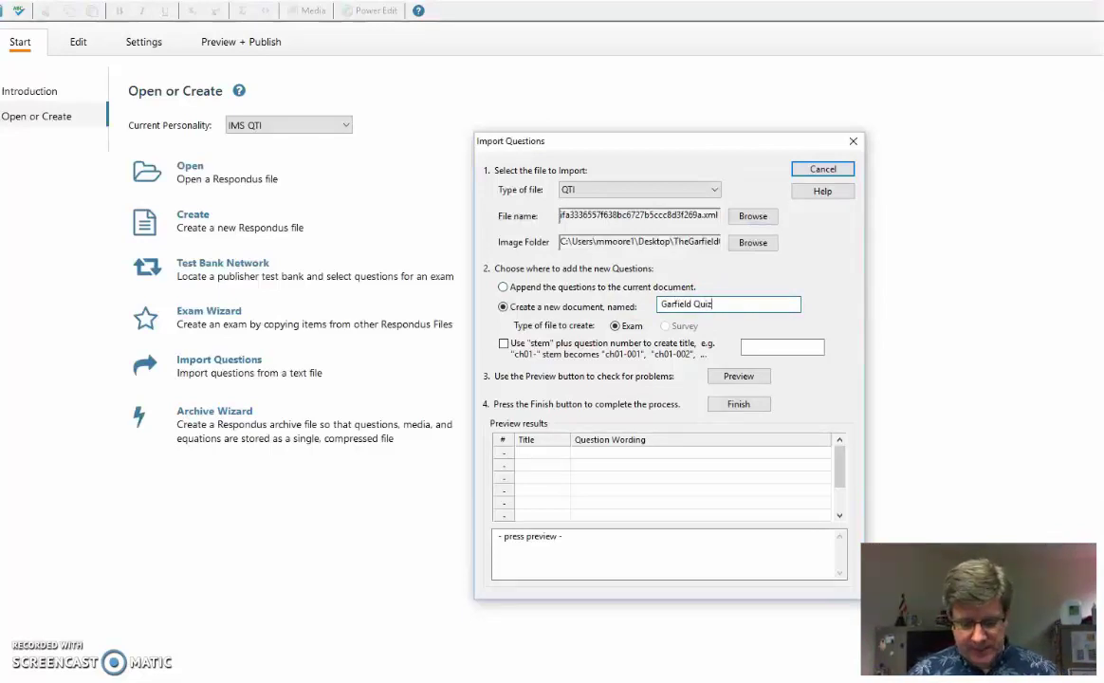
{"action": "type", "text": " Advanced"}
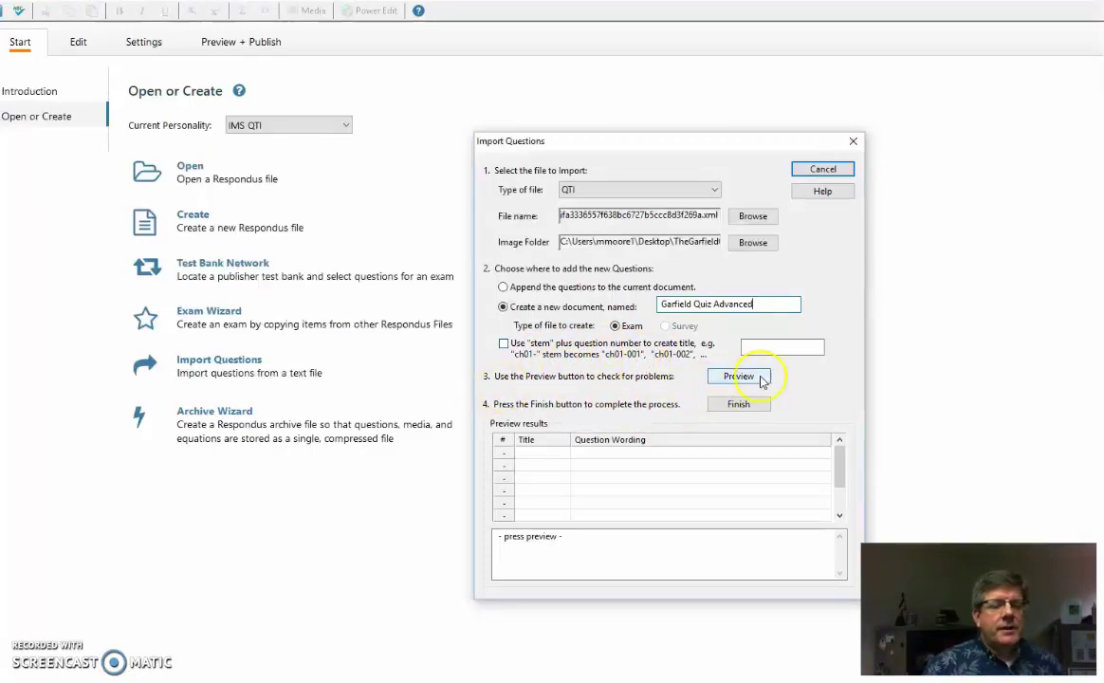
{"action": "left_click", "coordinate": [741, 380]}
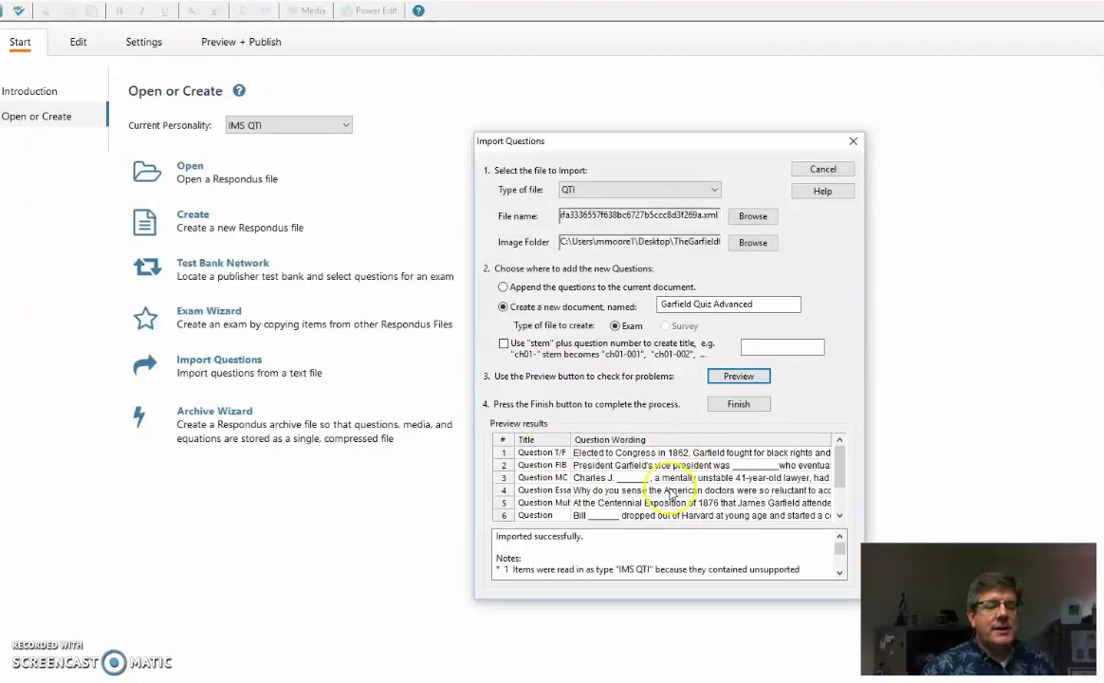
{"action": "left_click", "coordinate": [736, 406]}
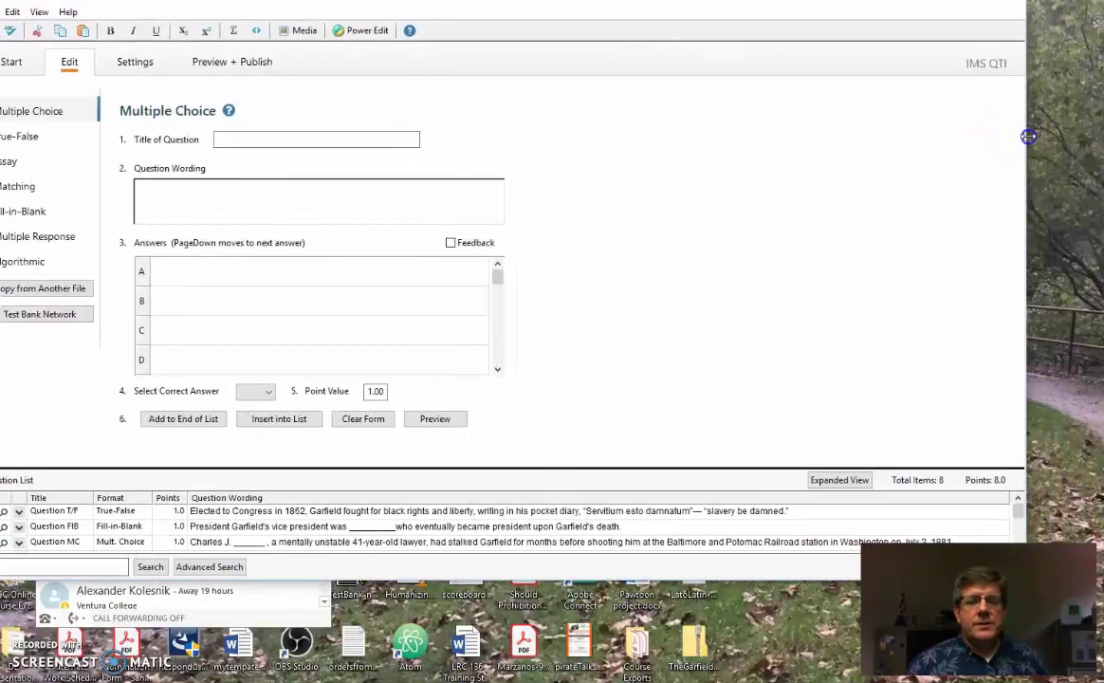
- Enlarge the Respondus window in width and height to review the imported questions in the question list
{"action": "left_click_drag", "start_coordinate": [1030, 136], "coordinate": [1103, 138]}
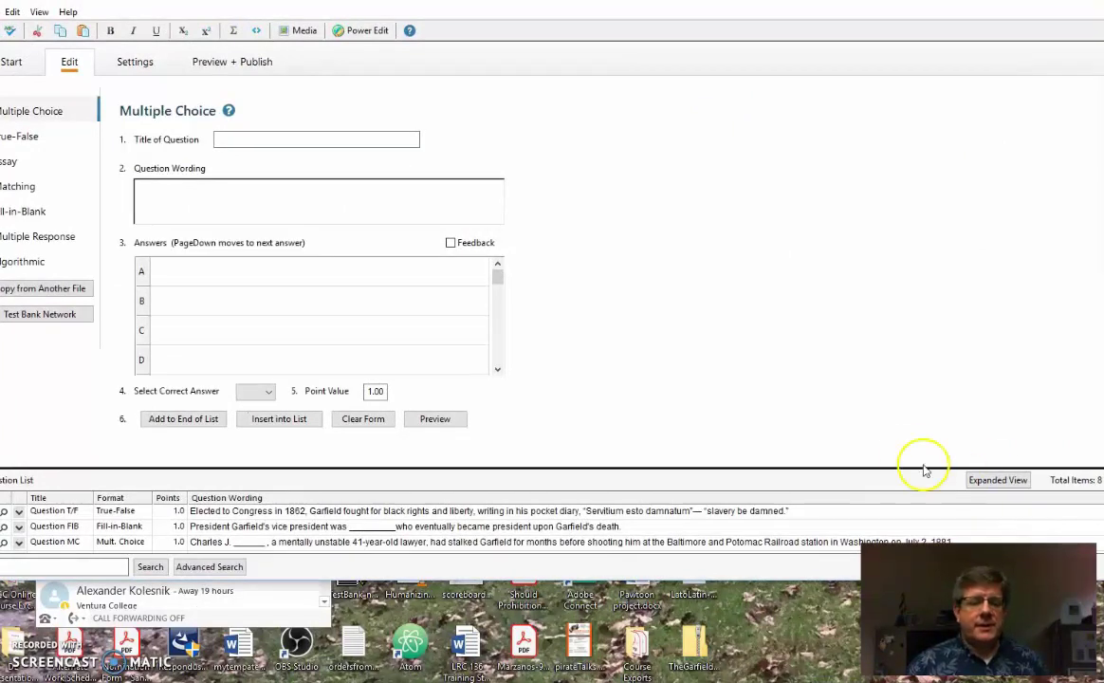
{"action": "left_click_drag", "start_coordinate": [1100, 579], "coordinate": [1100, 682]}
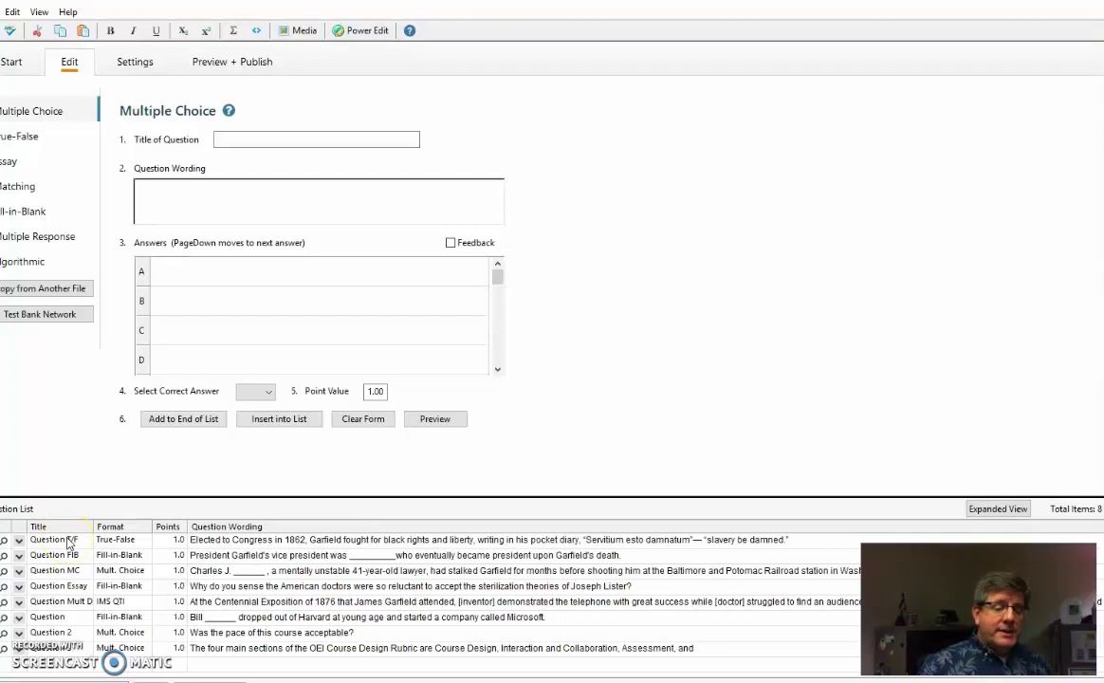
{"action": "left_click", "coordinate": [66, 555]}
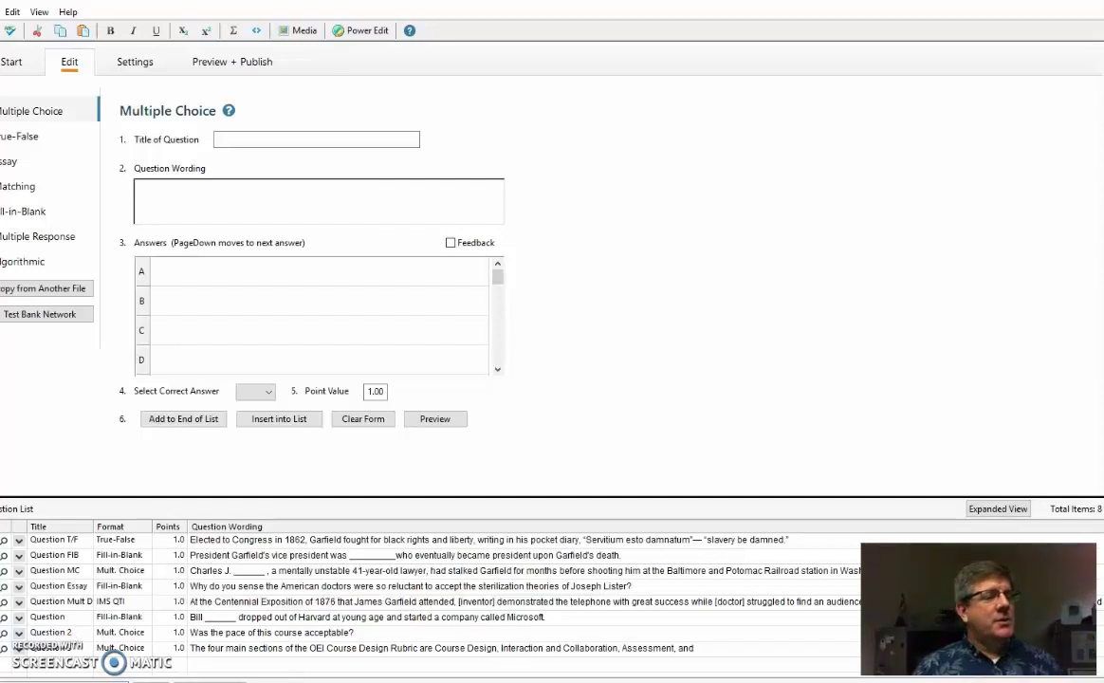
- Save the printable exam as a Microsoft Word .doc file named "Garfield Quiz Advanced" in the extracted quiz subfolder
{"action": "left_click", "coordinate": [229, 62]}
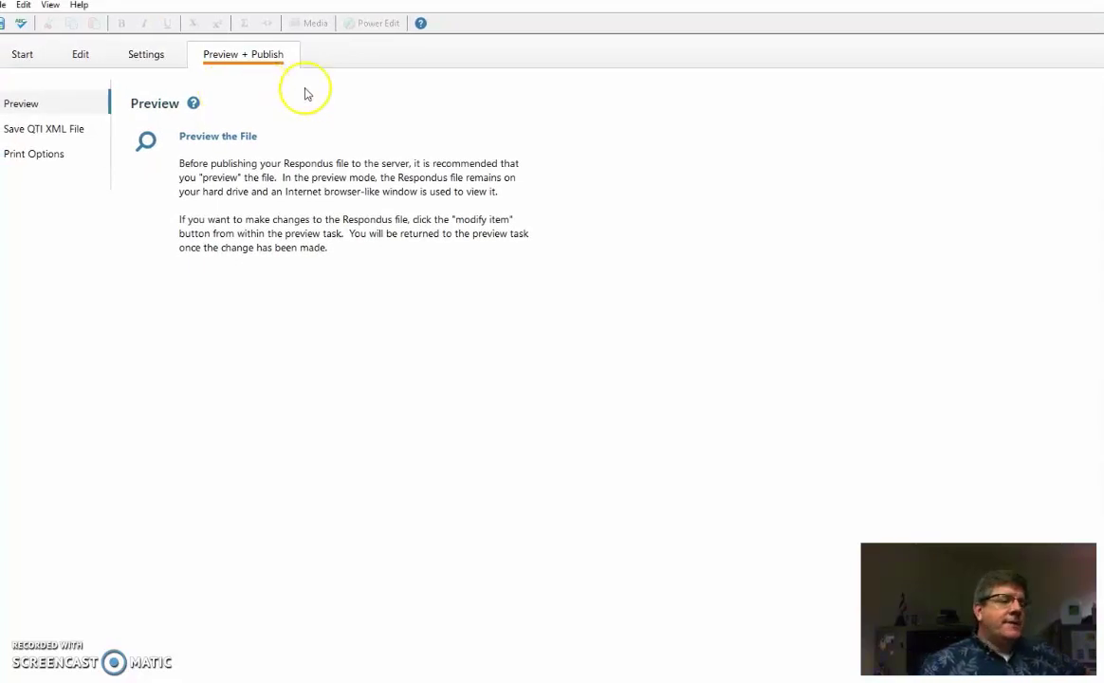
{"action": "left_click", "coordinate": [32, 154]}
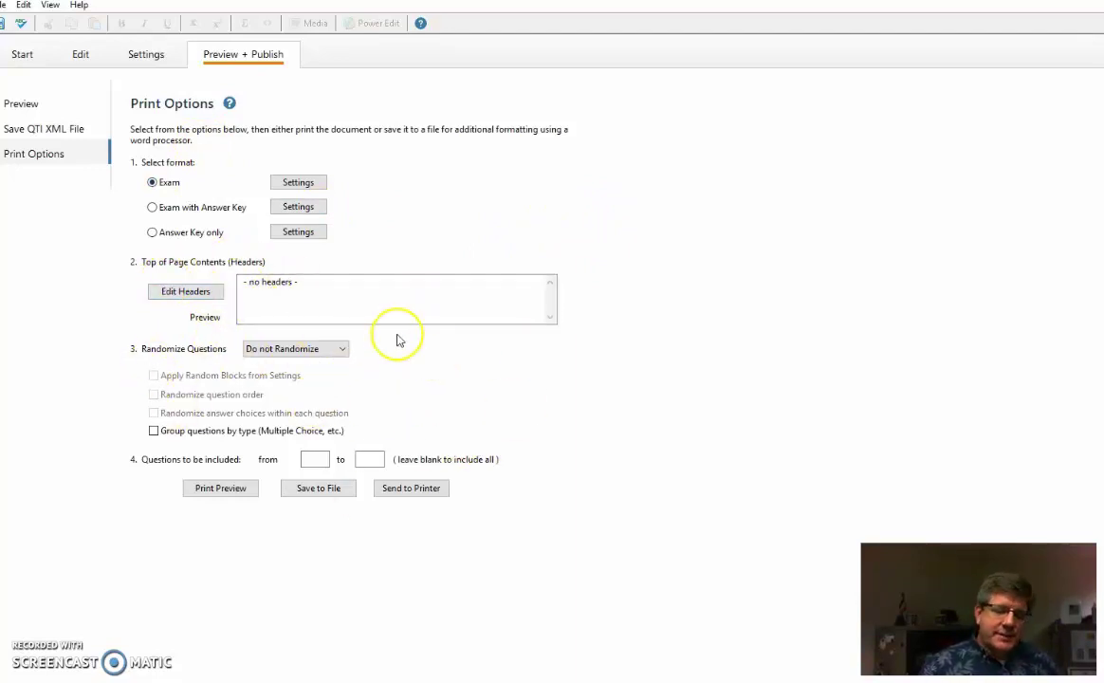
{"action": "left_click", "coordinate": [320, 489]}
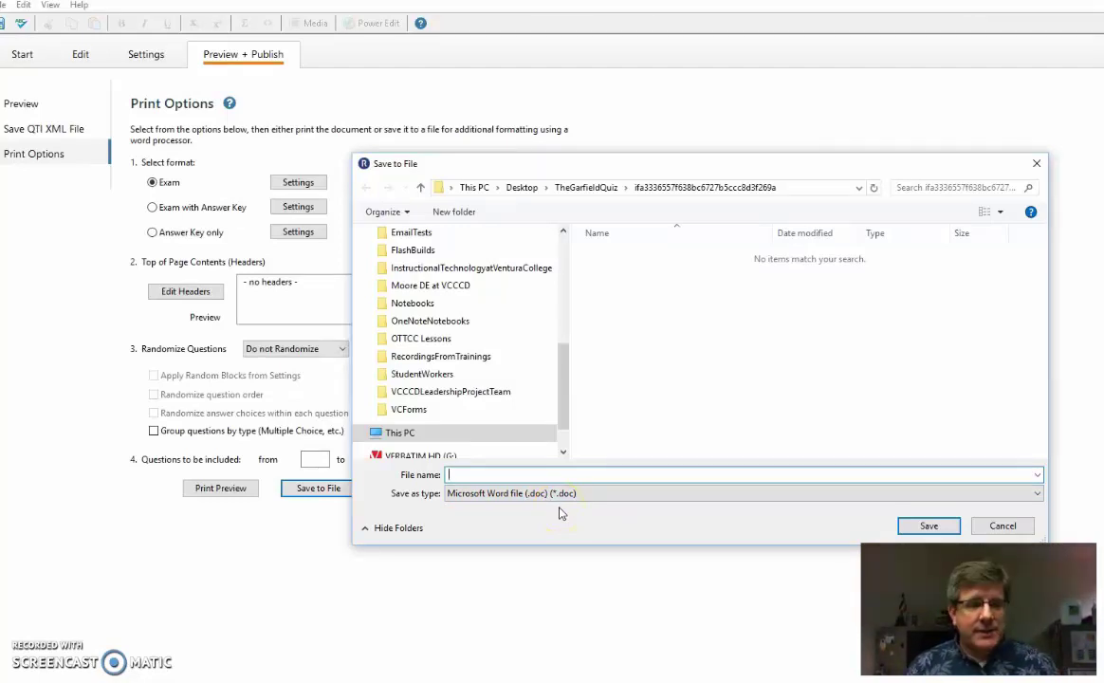
{"action": "type", "text": "Garf"}
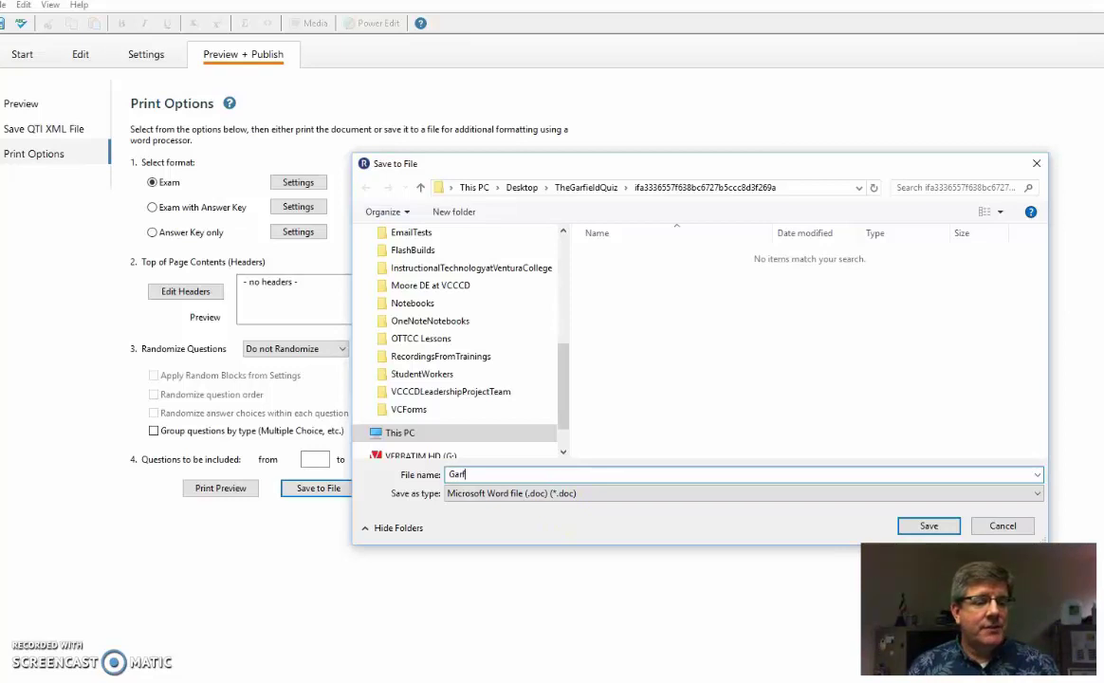
{"action": "type", "text": "ield Quiz"}
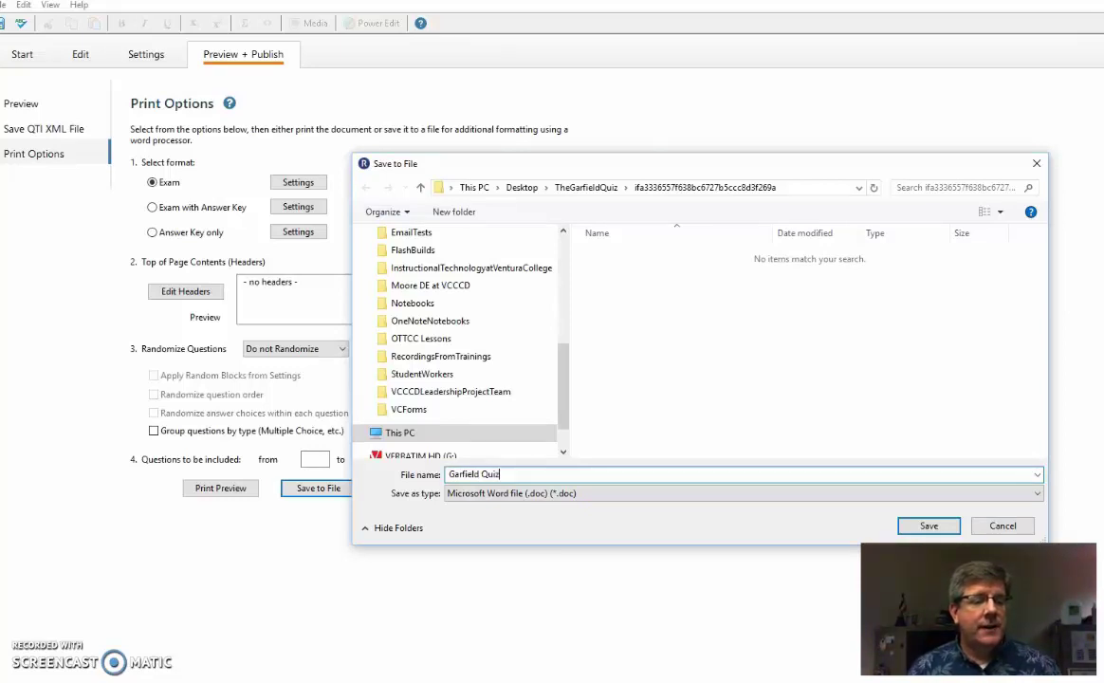
{"action": "type", "text": " Advanced"}
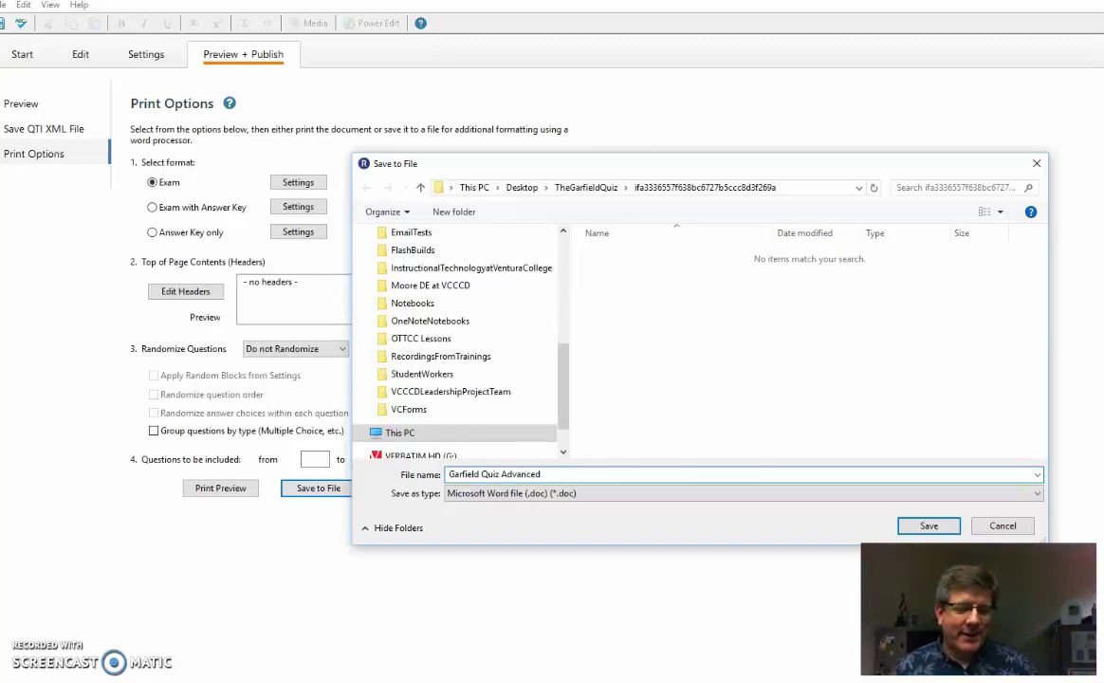
{"action": "left_click", "coordinate": [929, 526]}
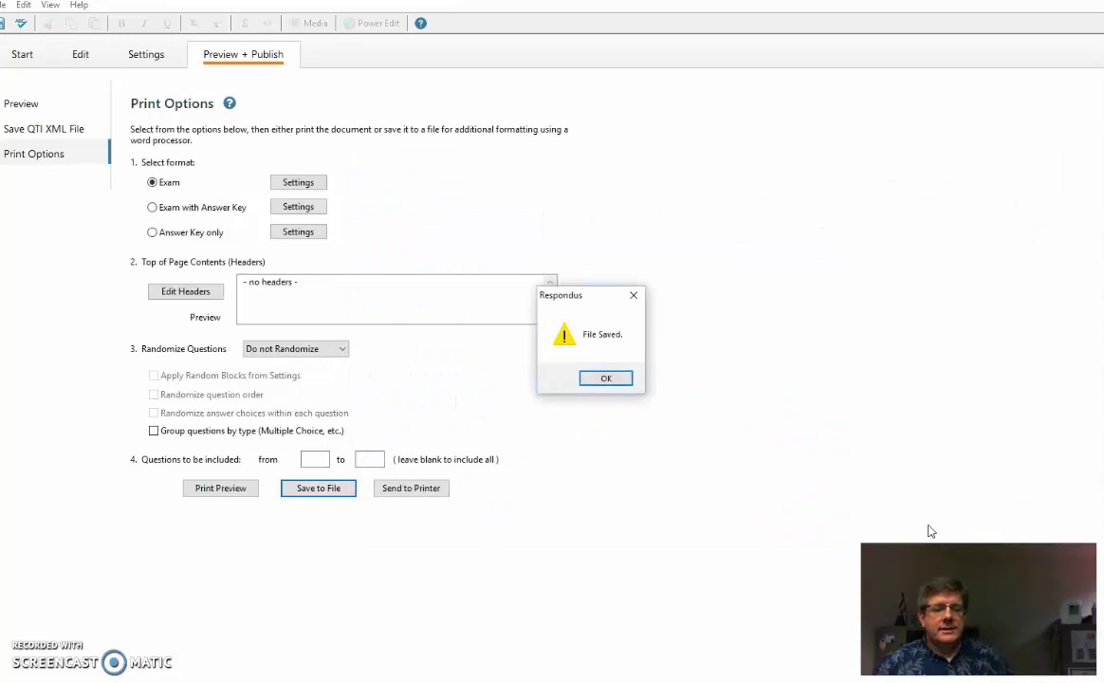
{"action": "left_click", "coordinate": [605, 379]}
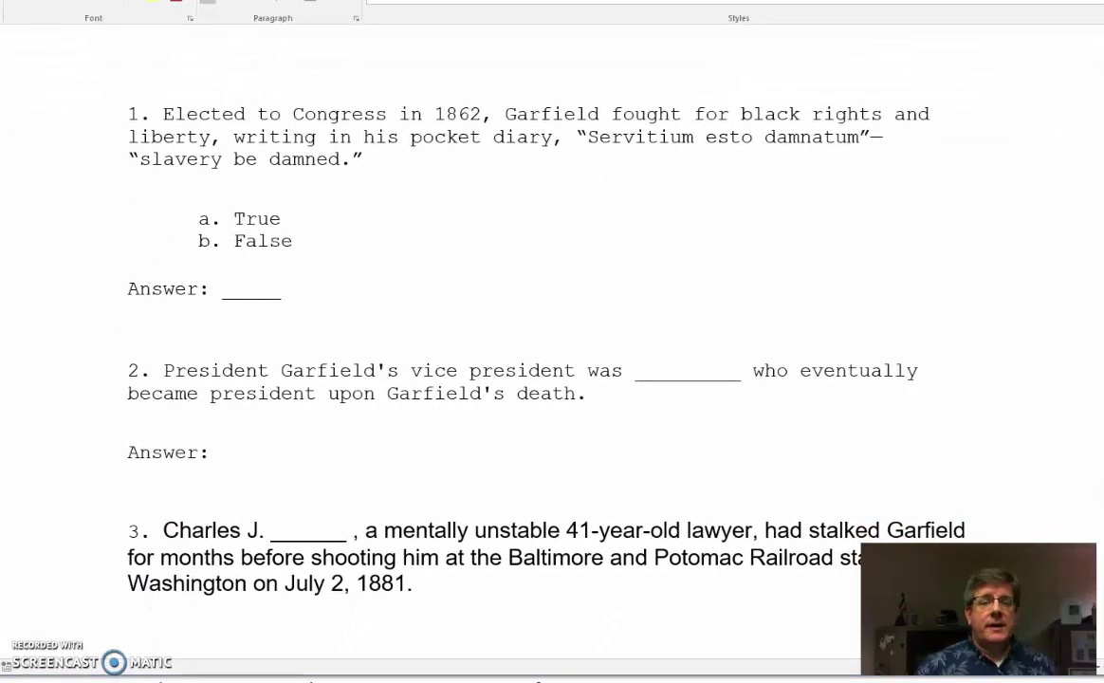
{"action": "left_click", "coordinate": [985, 71]}
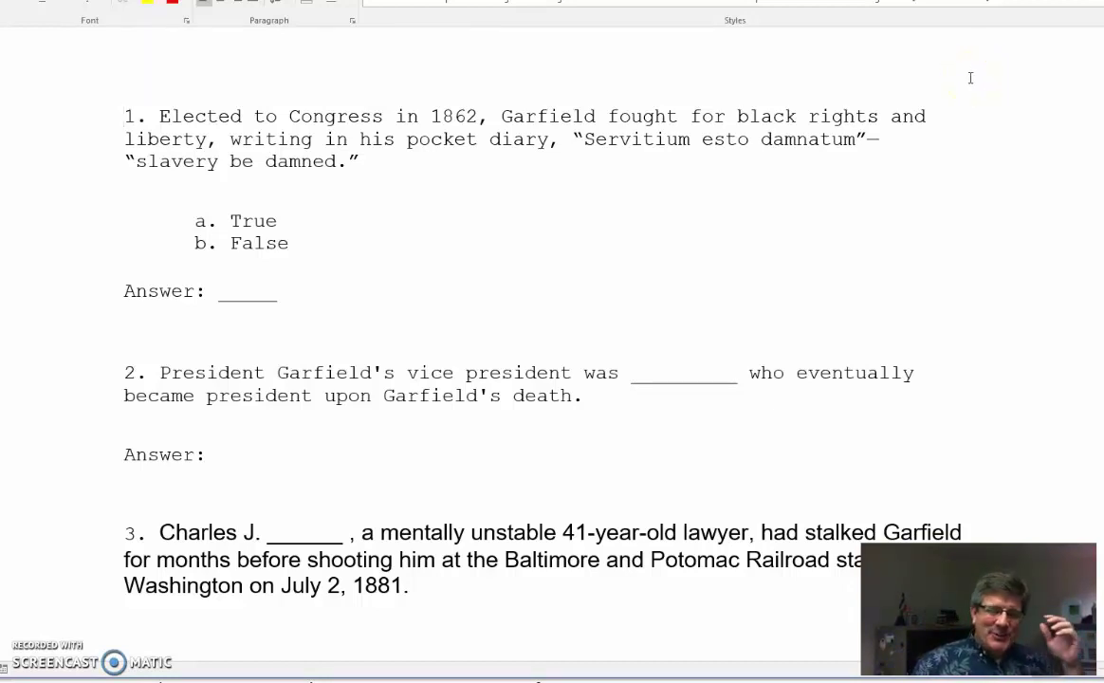